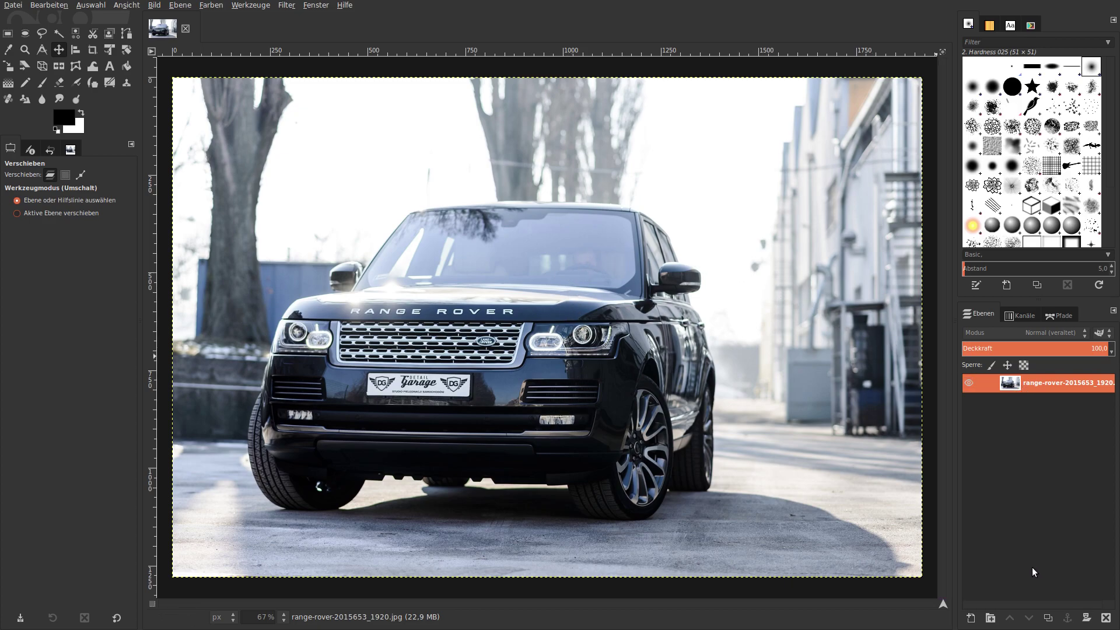
Duplicate the Range Rover photo layer twice to make three stacked copies.
left_click(1052, 618)
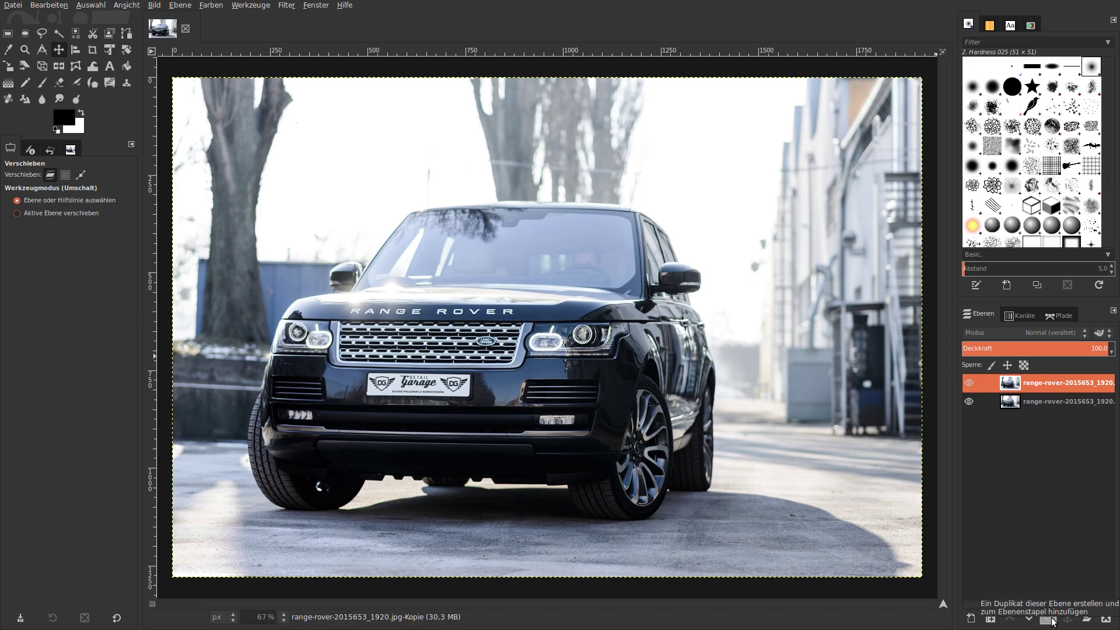
left_click(1052, 619)
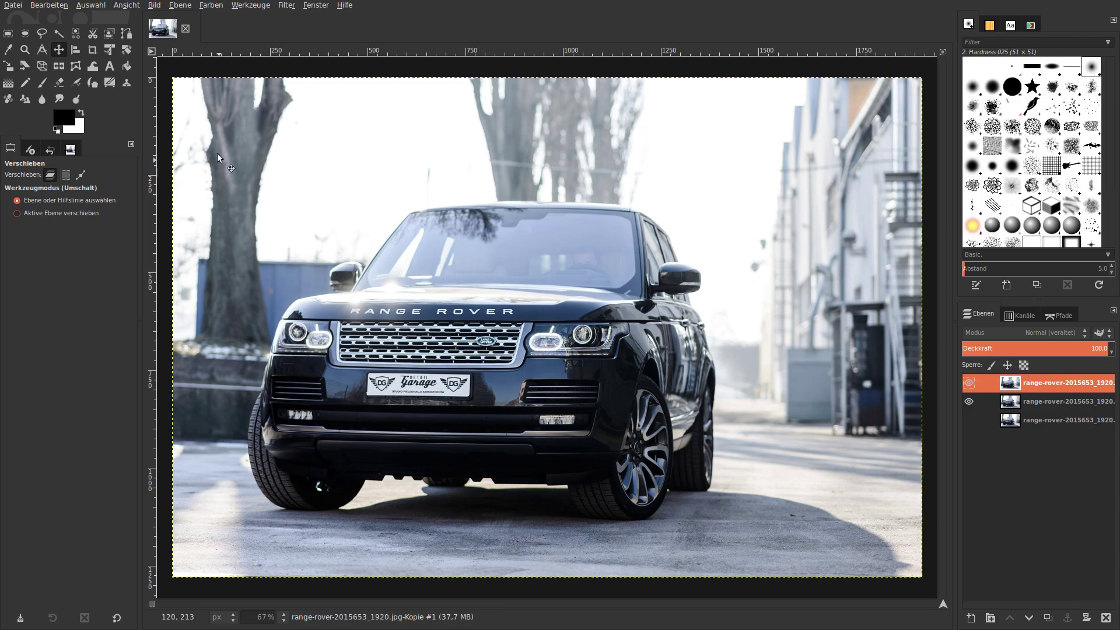
Decompose the top photo copy using the LAB colour model into separate L, A and B layers.
left_click(210, 6)
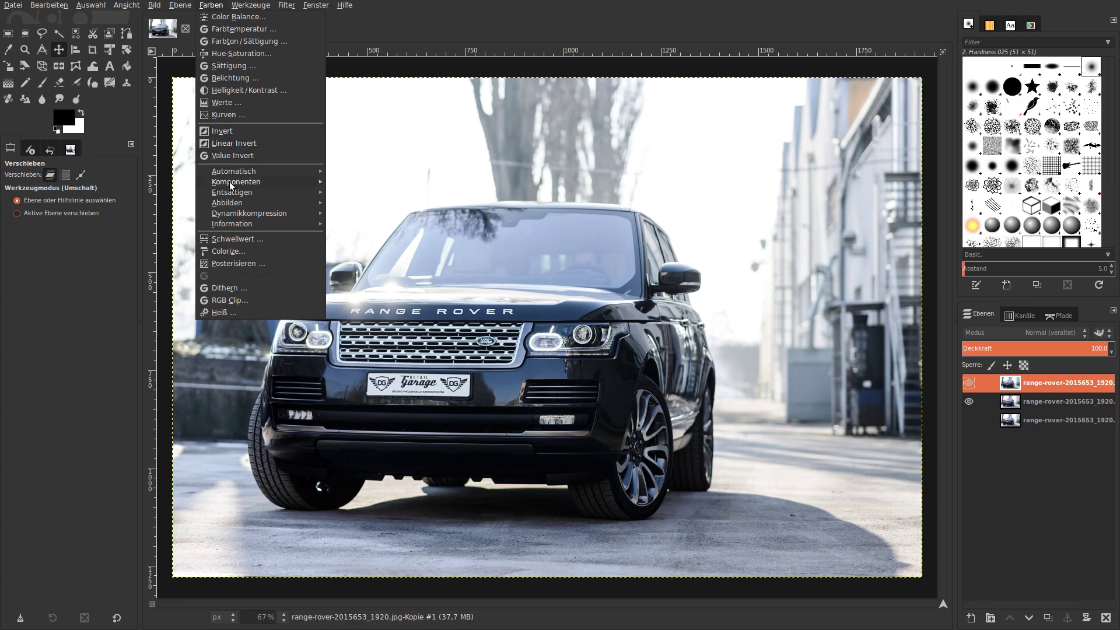
mouse_move(236, 181)
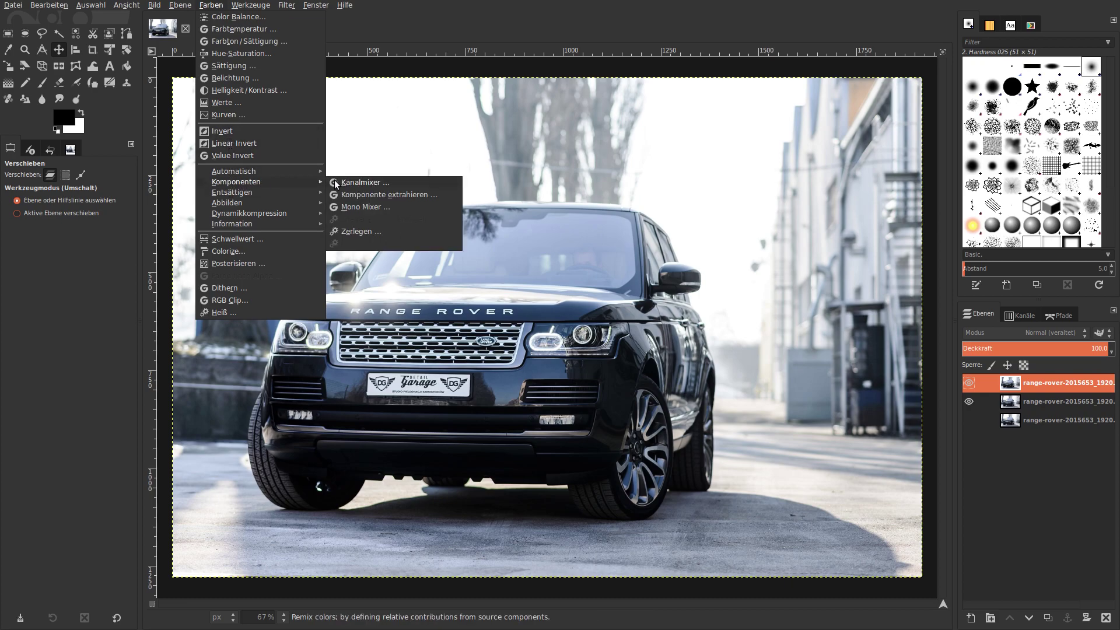
left_click(366, 232)
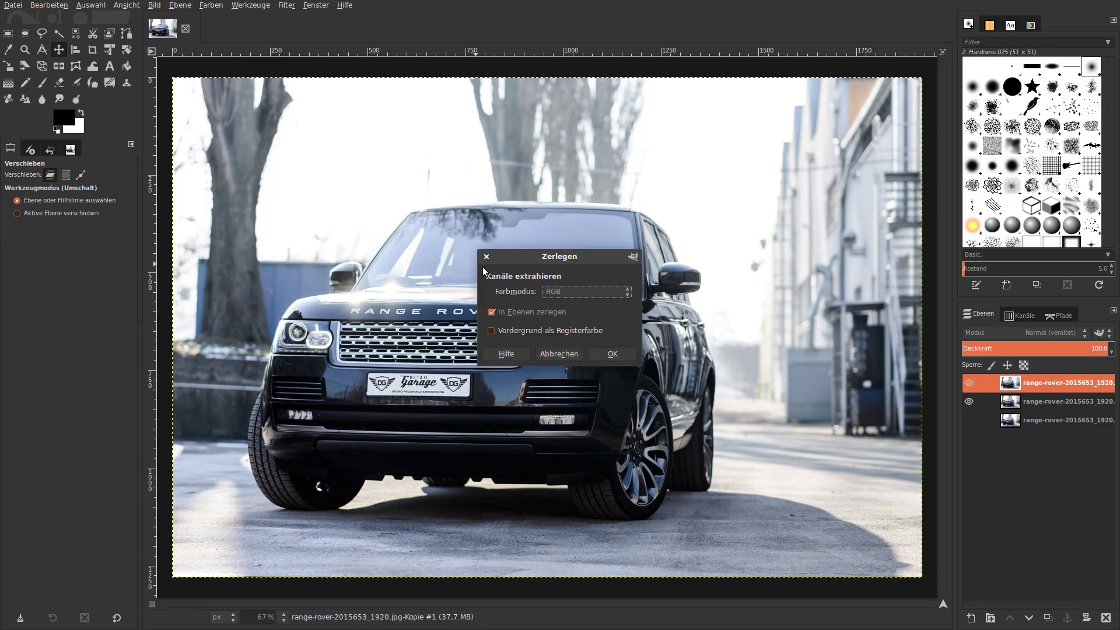
left_click(554, 292)
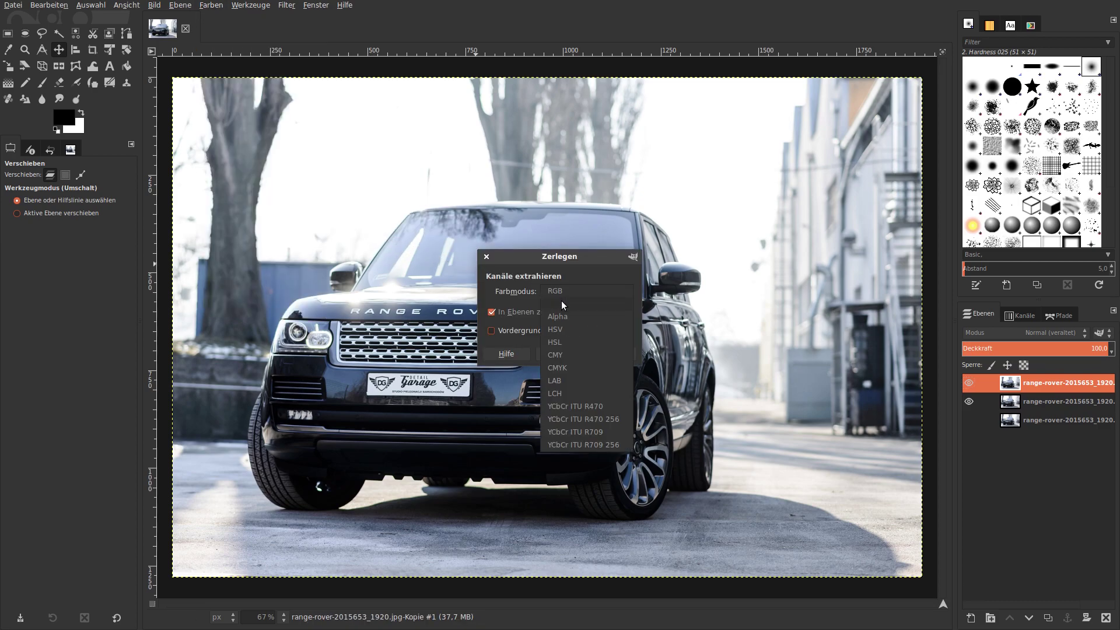
left_click(580, 377)
left_click(610, 355)
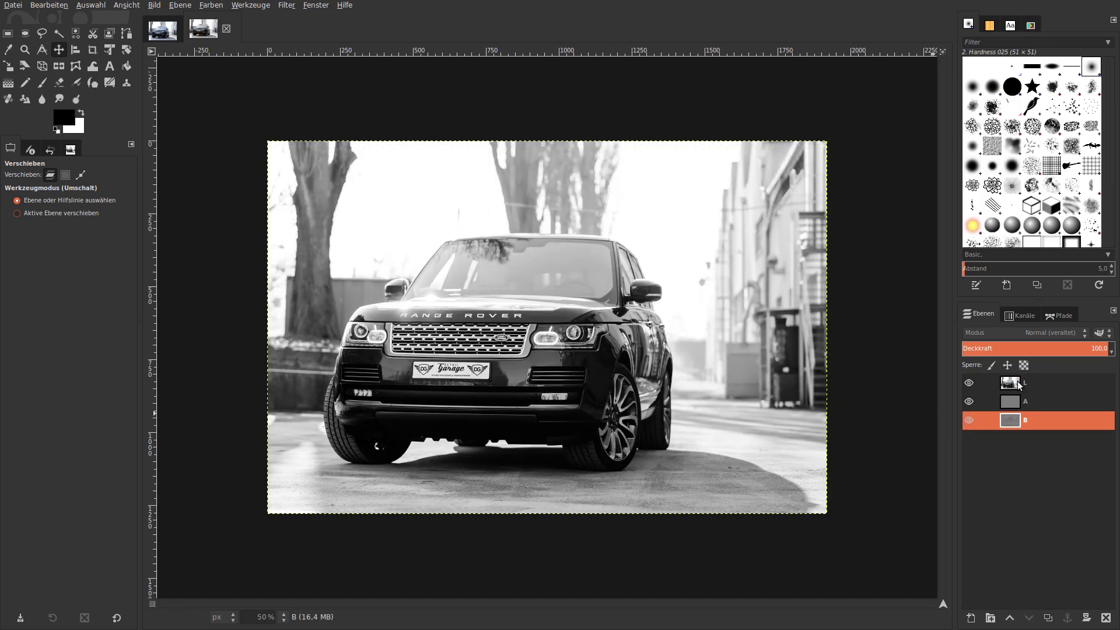
Apply Unsharp Mask to the L layer with standard deviation 0.85 and scale 0.85.
left_click(1017, 385)
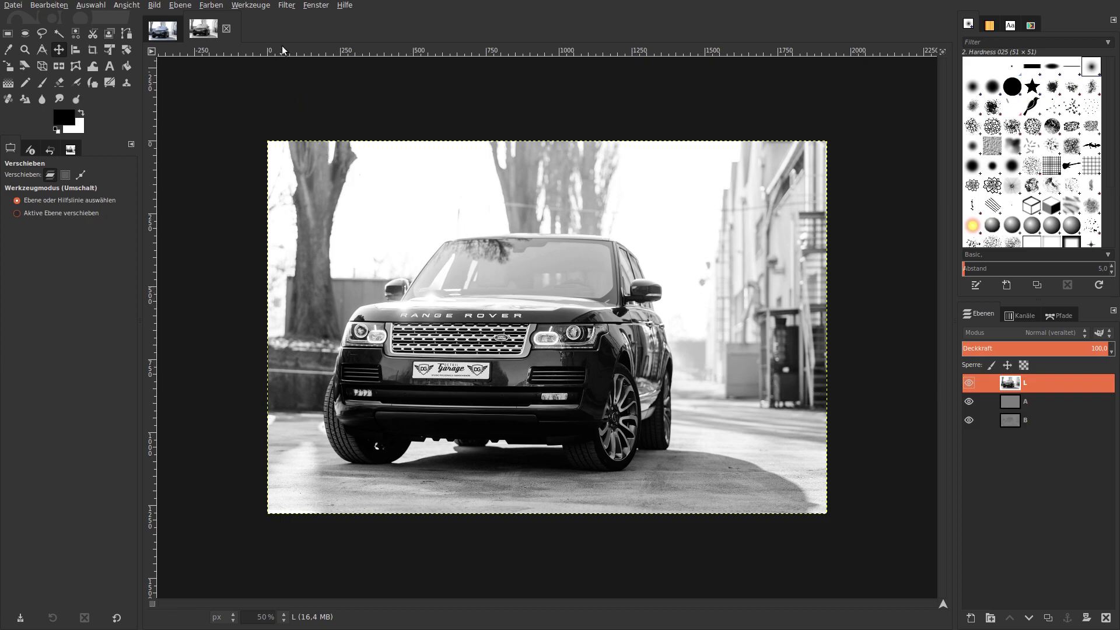
left_click(286, 6)
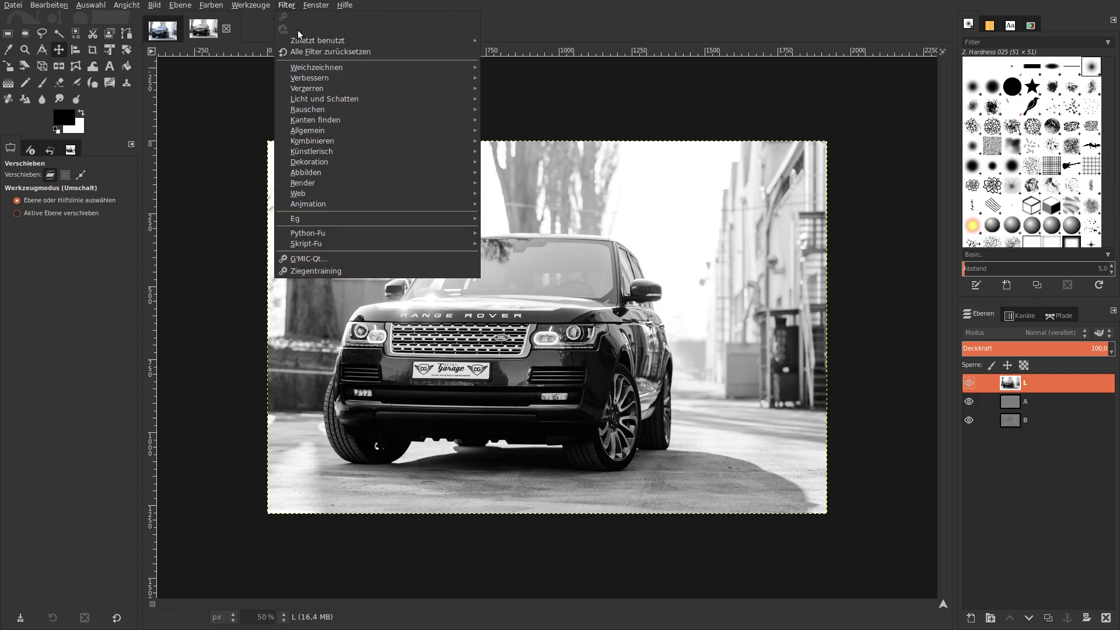
mouse_move(310, 78)
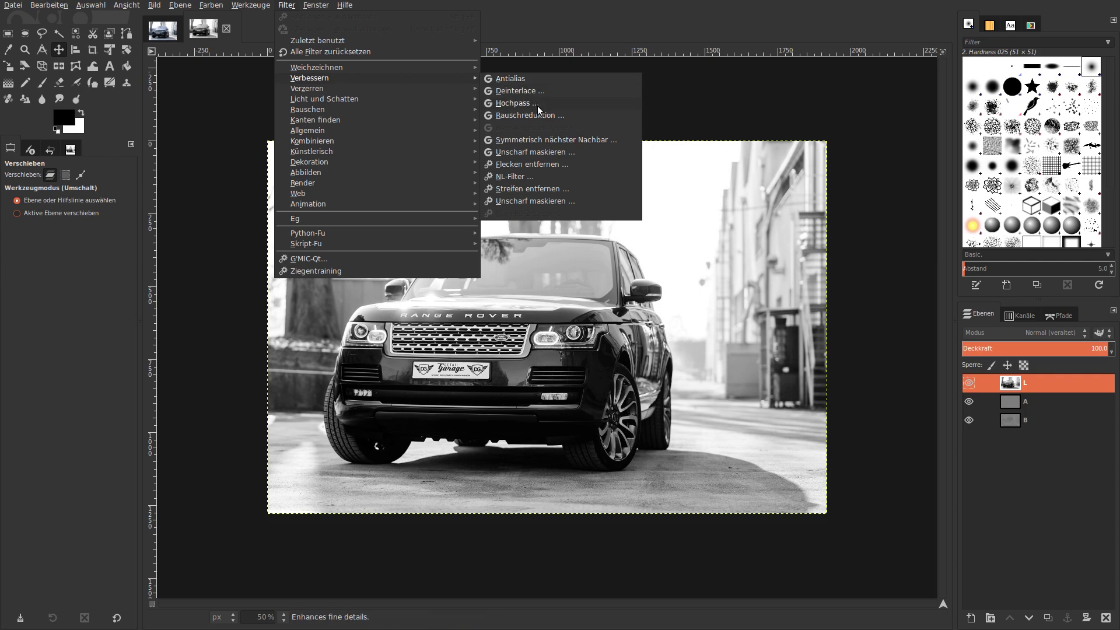
left_click(544, 152)
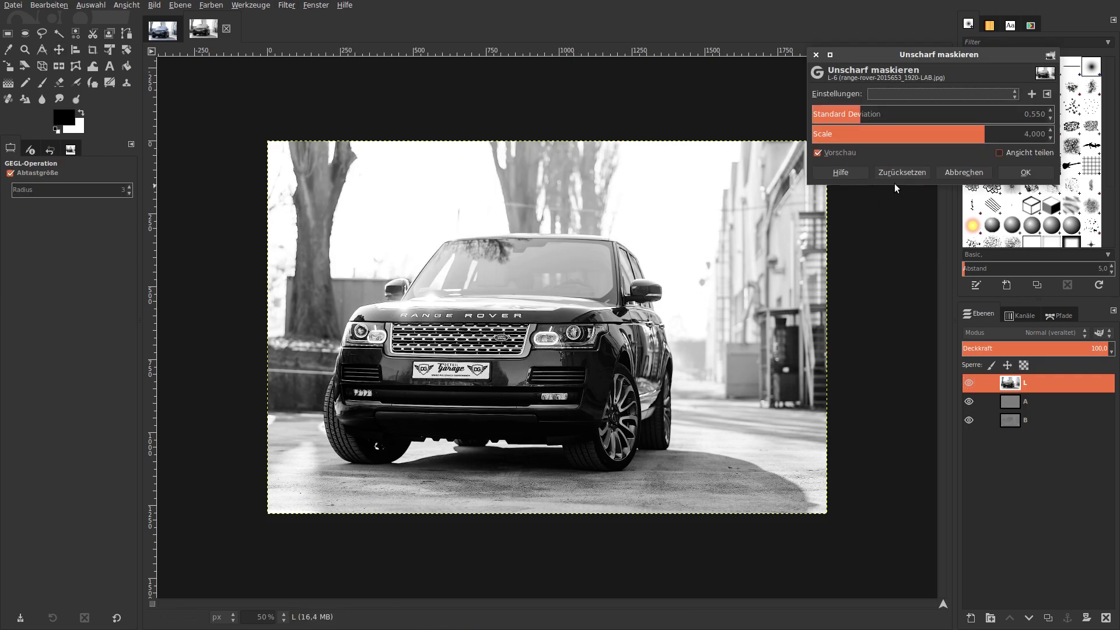
double_click(1046, 115)
type("8")
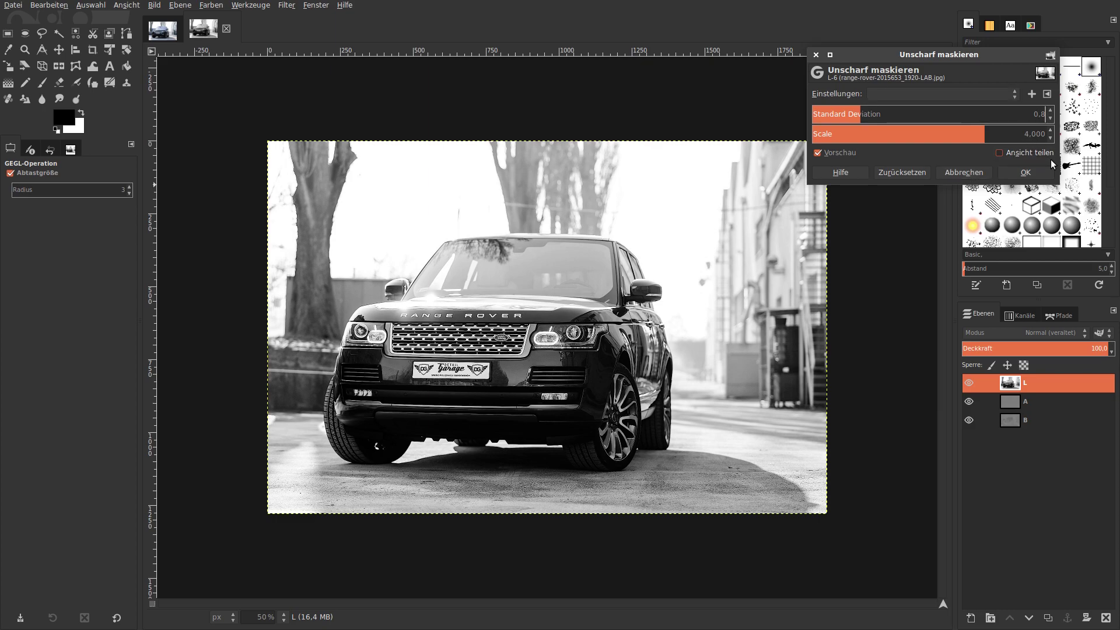
key("Return")
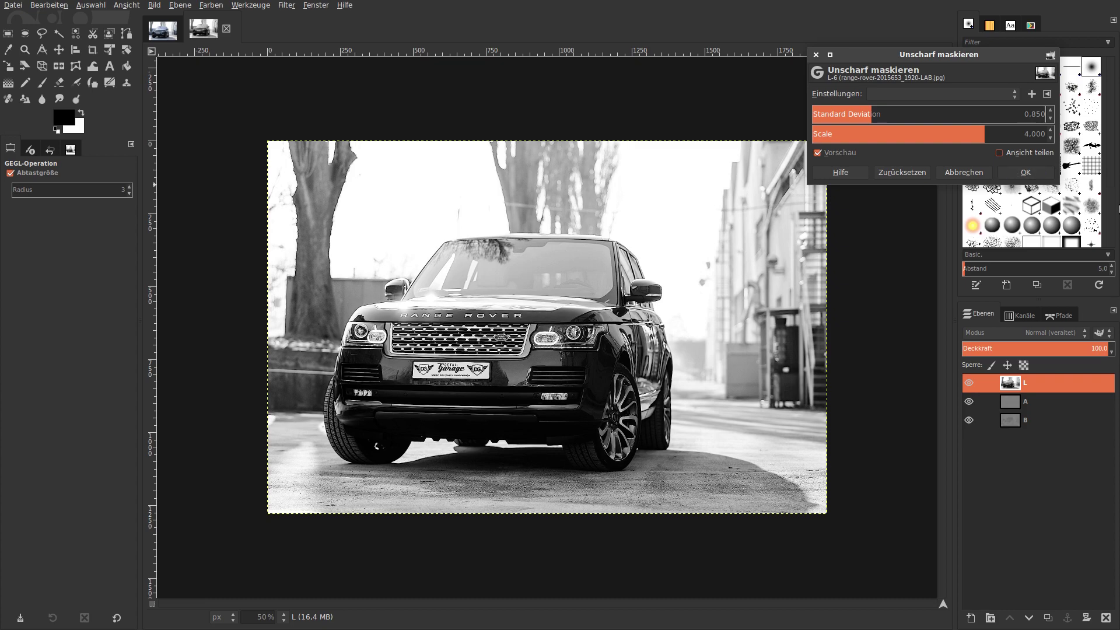
triple_click(1036, 134)
key("BackSpace")
type("0,850")
key("Return")
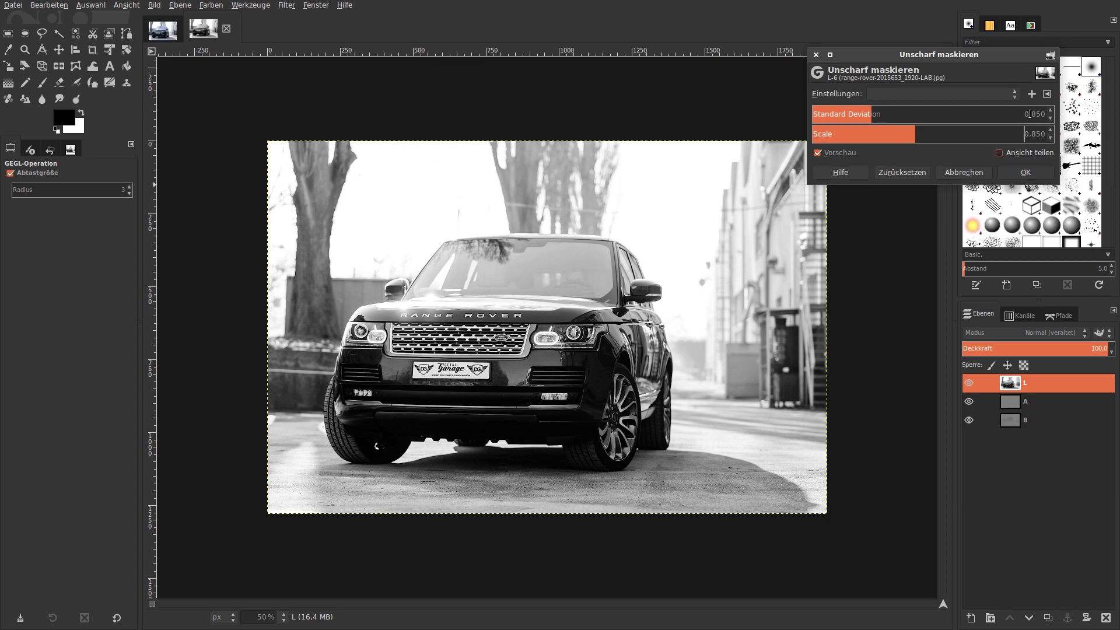
left_click(1025, 173)
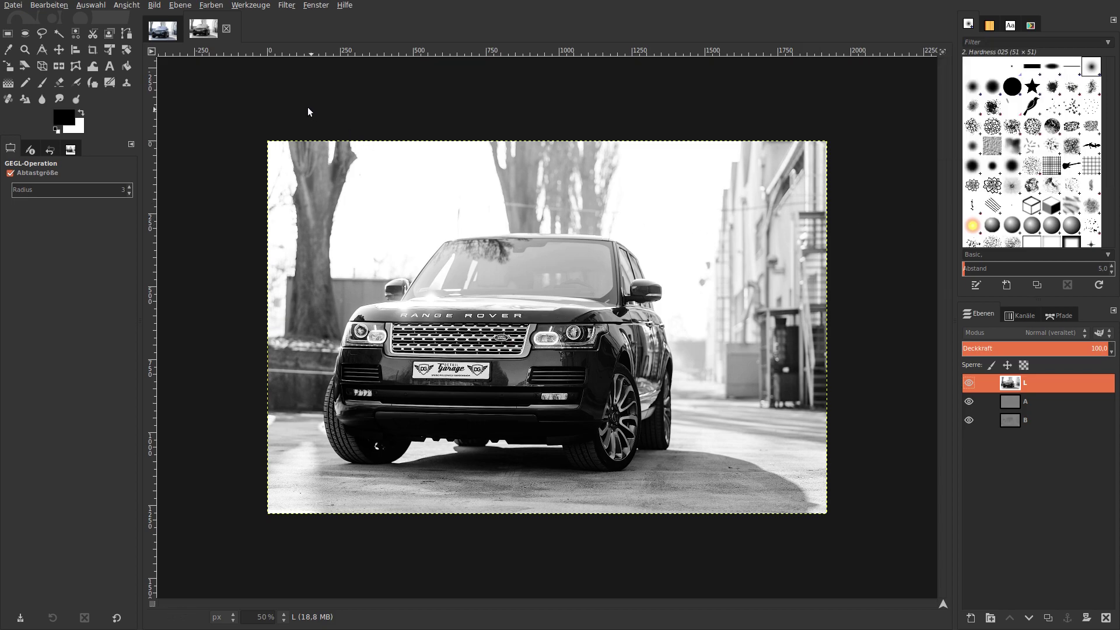
Recompose the sharpened LAB channels back into the colour photo and return to it.
left_click(213, 8)
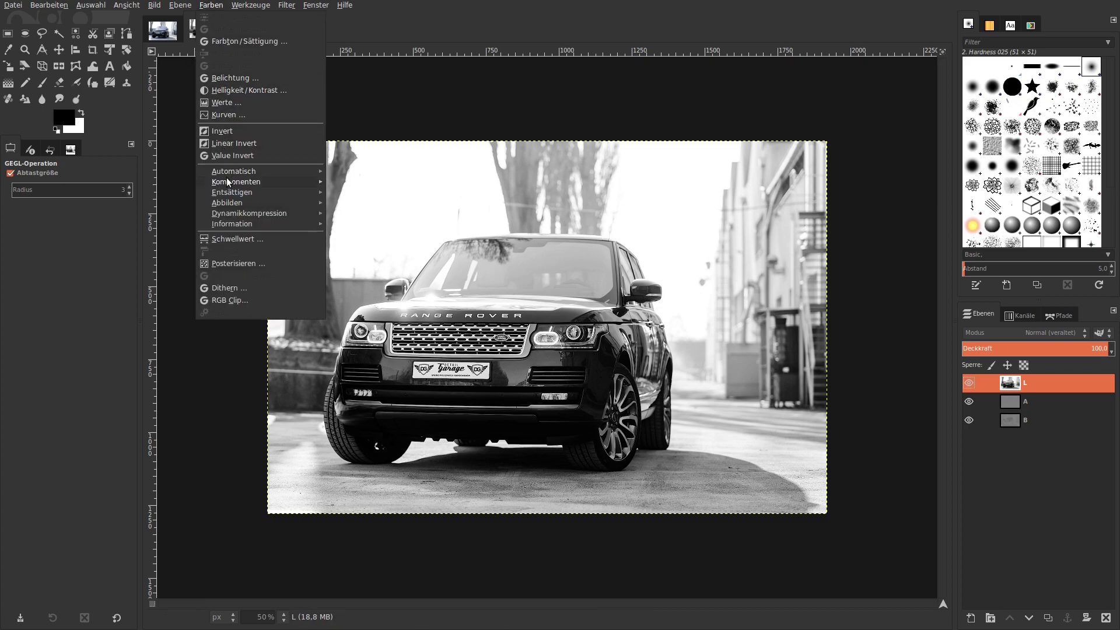
mouse_move(236, 181)
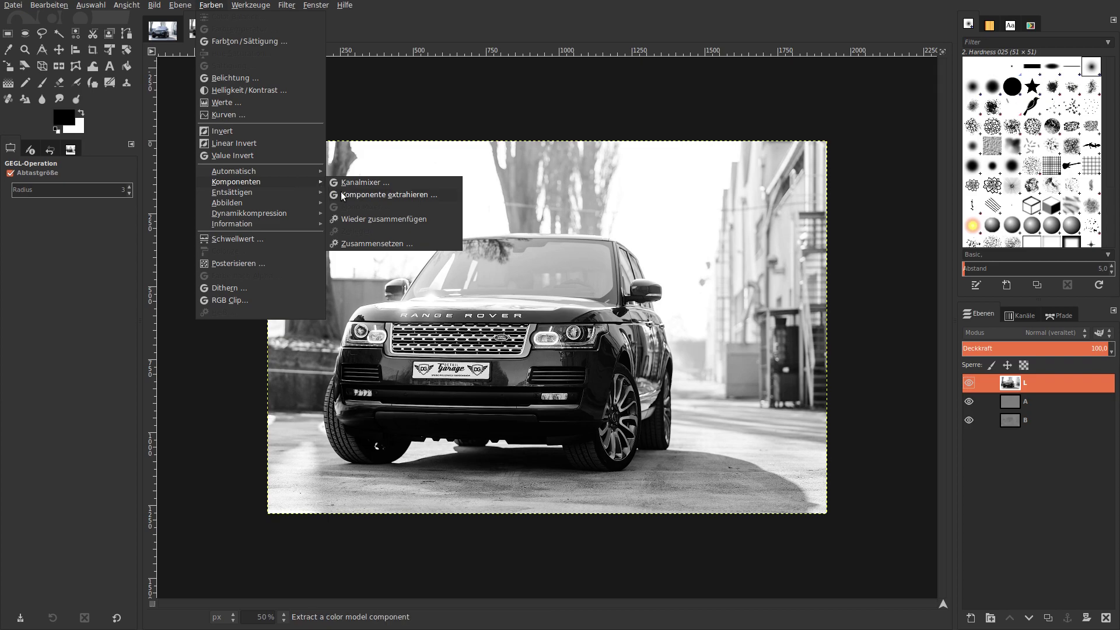
left_click(367, 219)
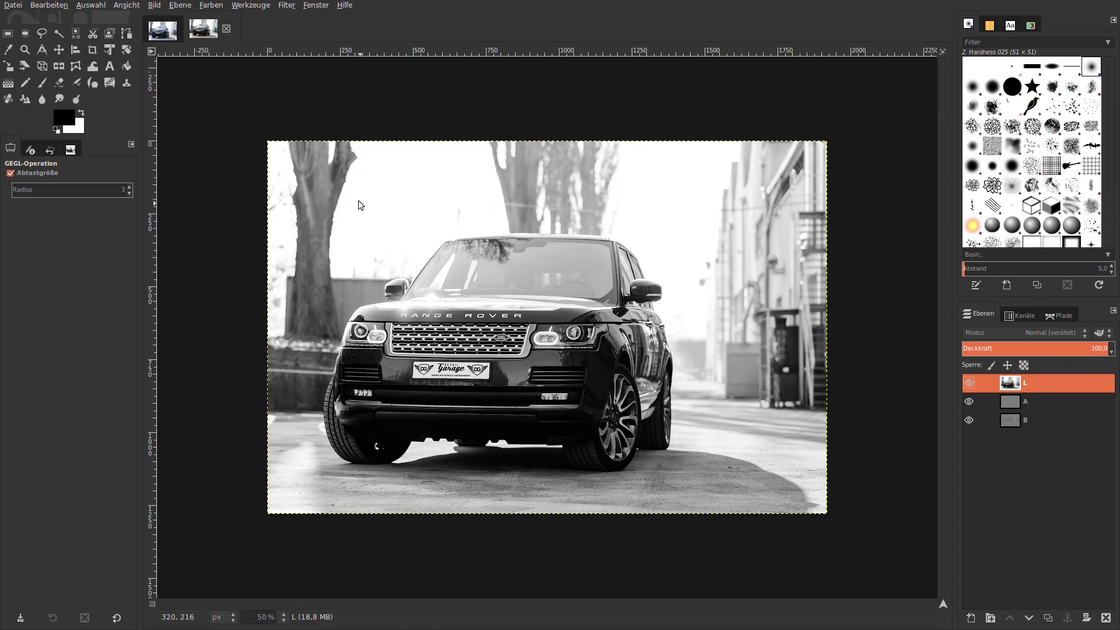
left_click(164, 37)
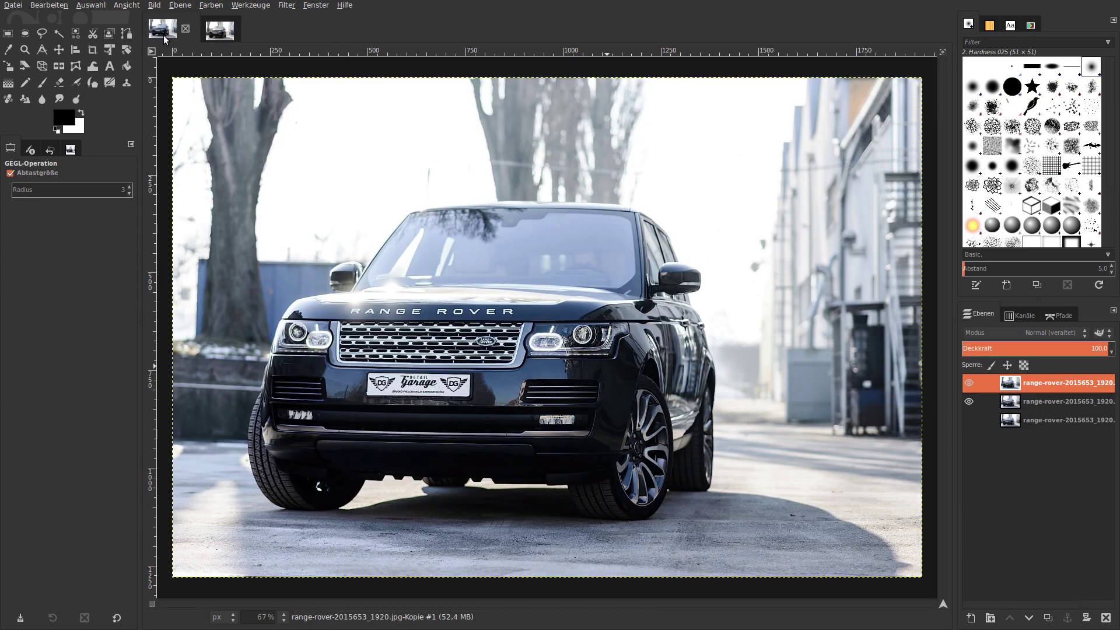
Decompose the photo using the HSV colour model into Farbton, Sättigung and Wert layers.
left_click(213, 7)
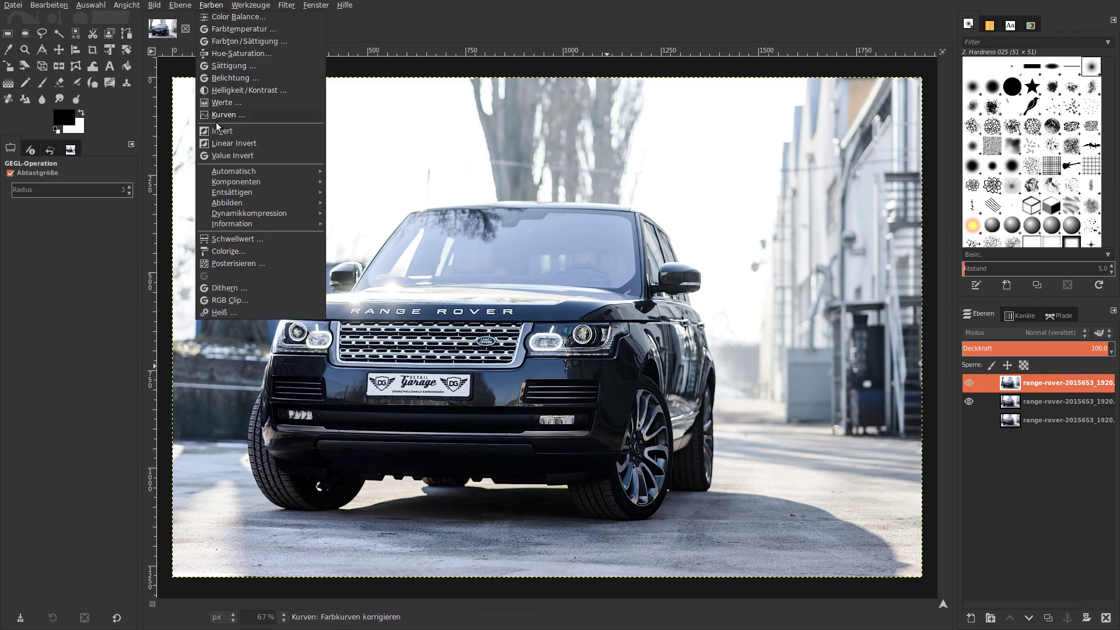
mouse_move(236, 180)
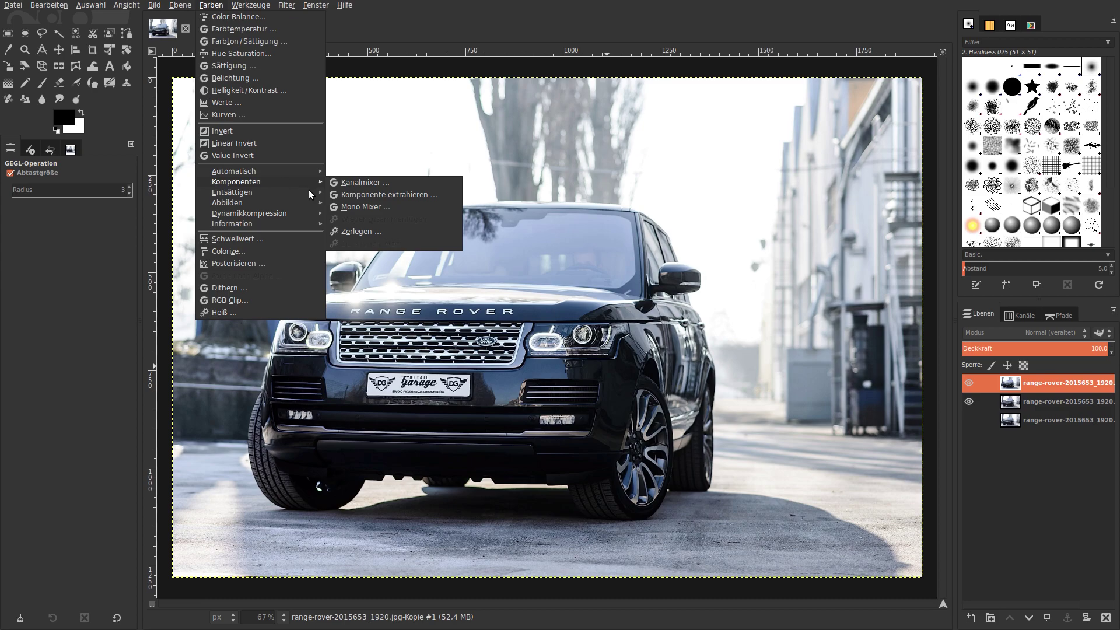
left_click(352, 230)
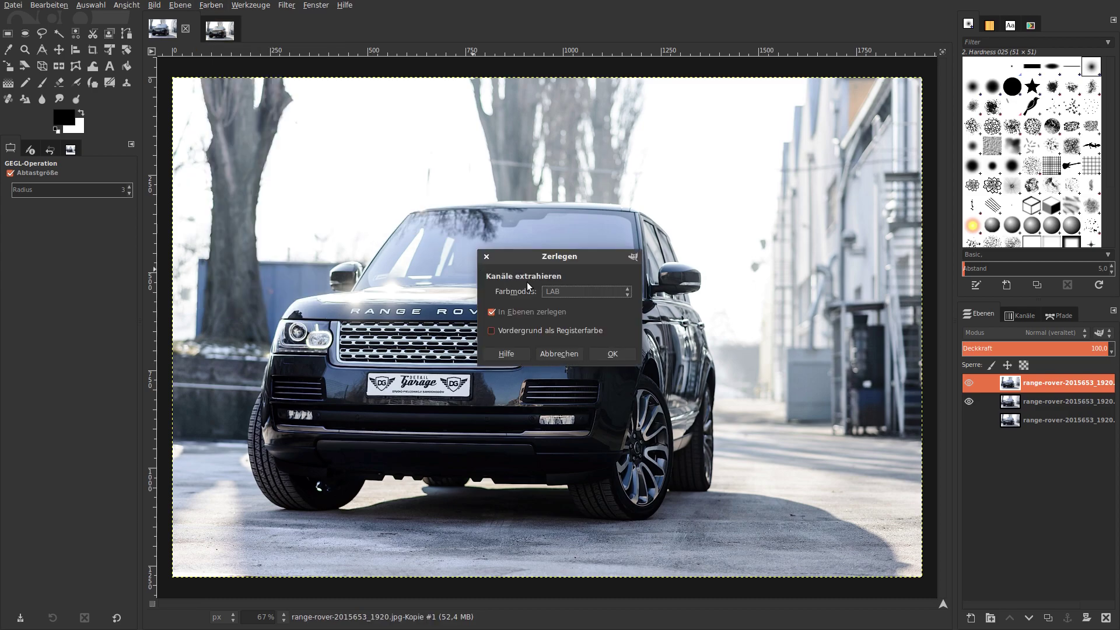
left_click(571, 294)
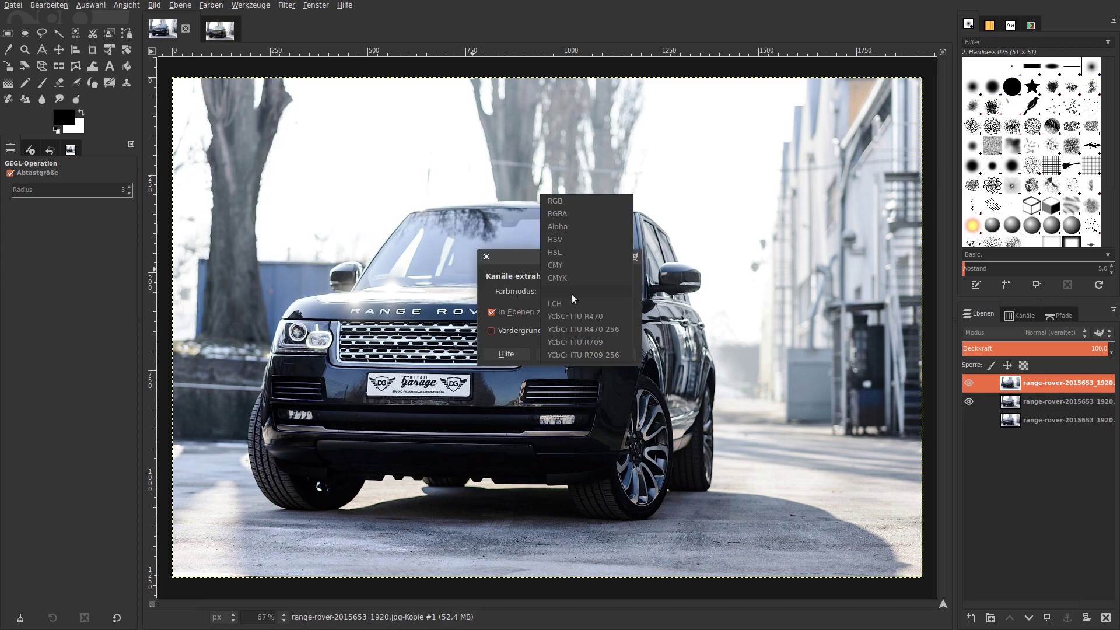
left_click(571, 237)
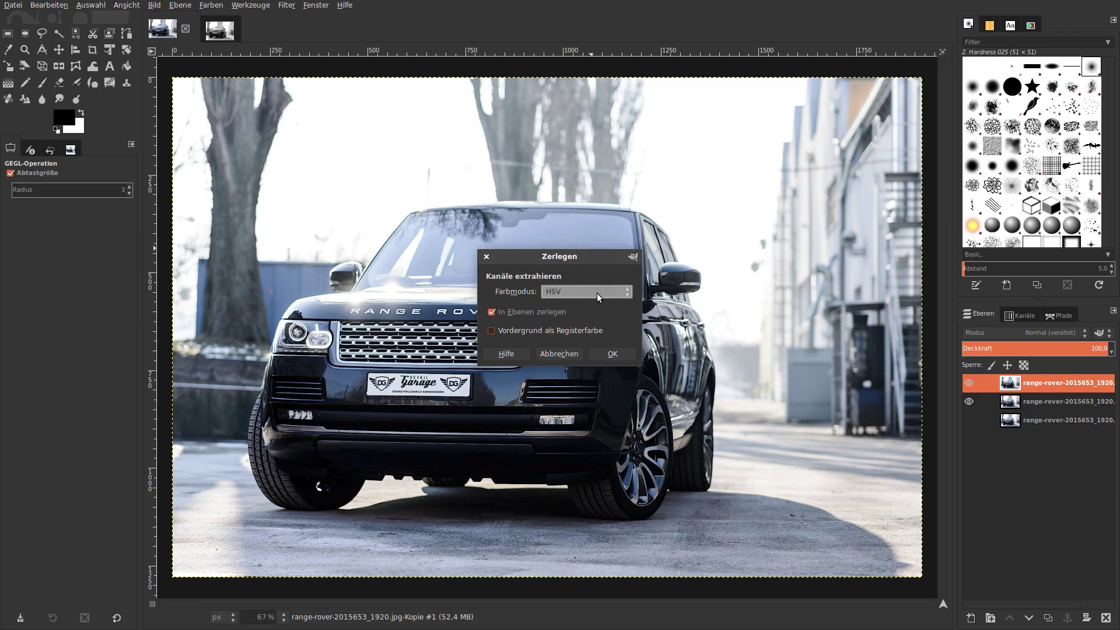
left_click(608, 350)
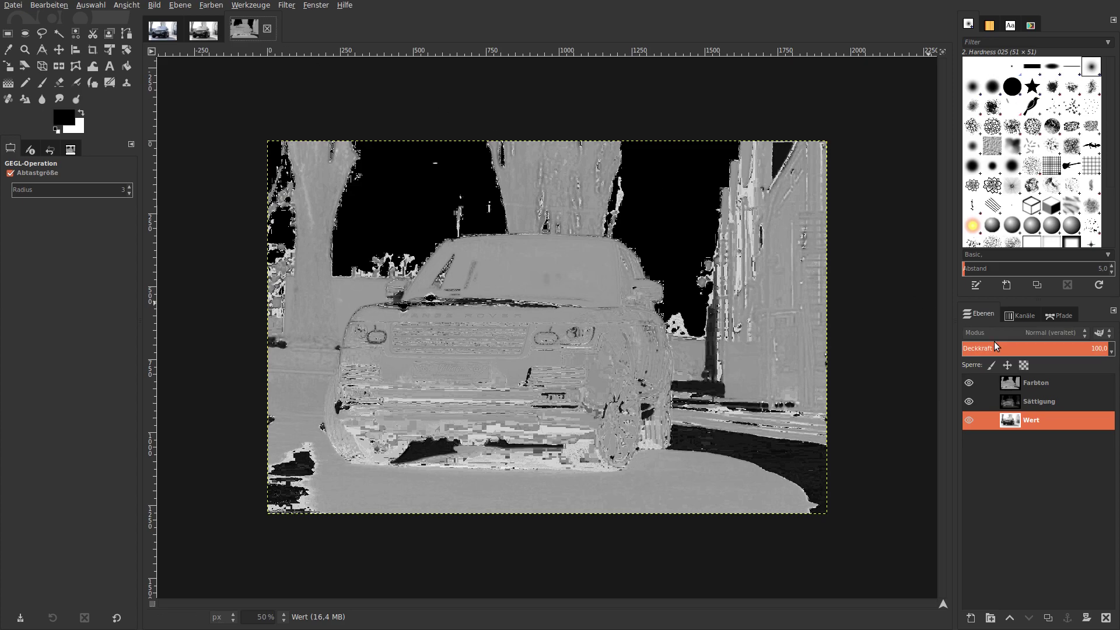
Hide Farbton and Sättigung, then unsharp-mask the Wert layer at 0.85 deviation and scale.
left_click(971, 384)
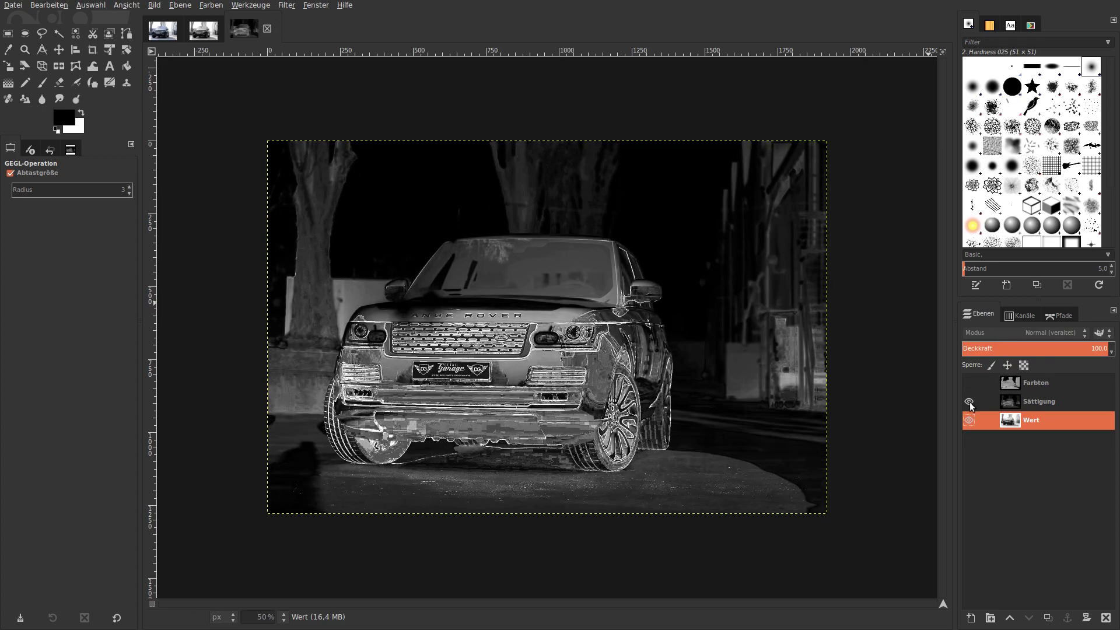
left_click(970, 402)
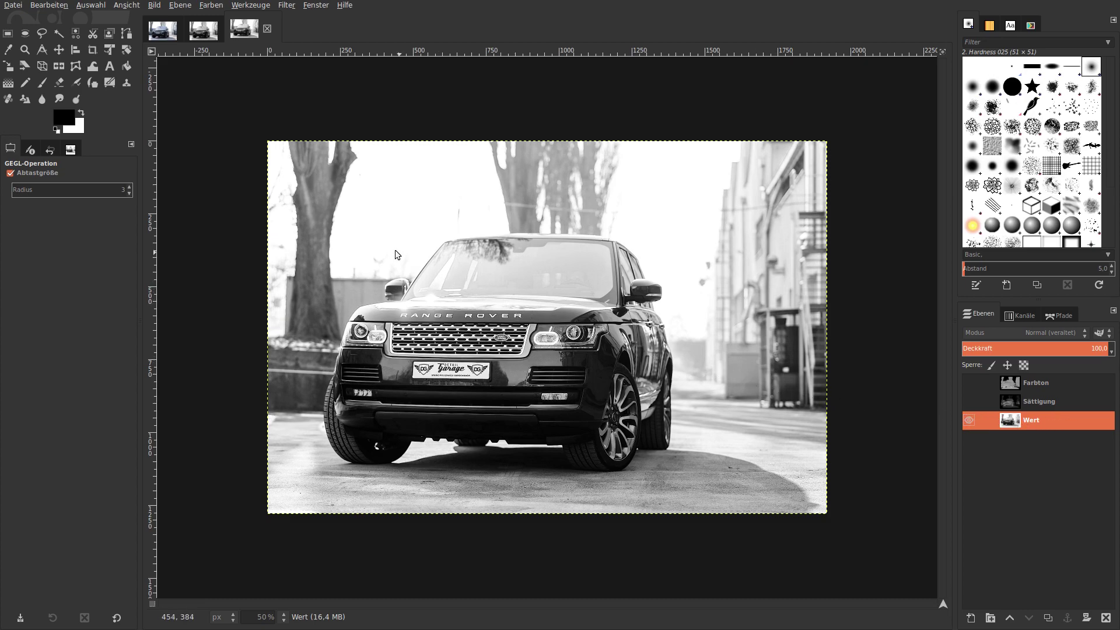
left_click(286, 6)
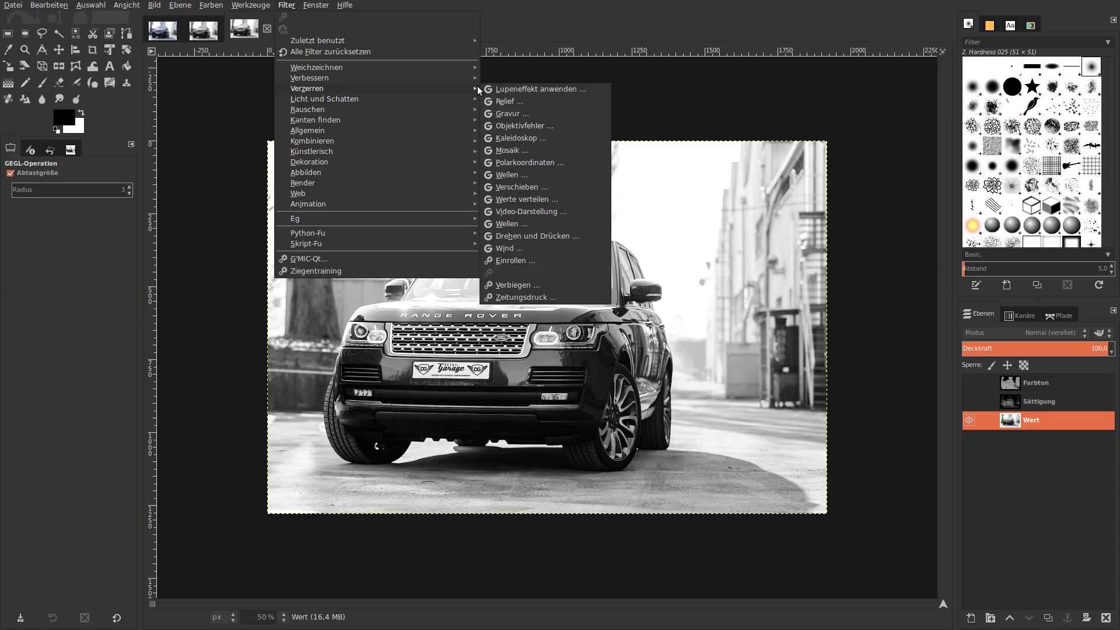
mouse_move(309, 78)
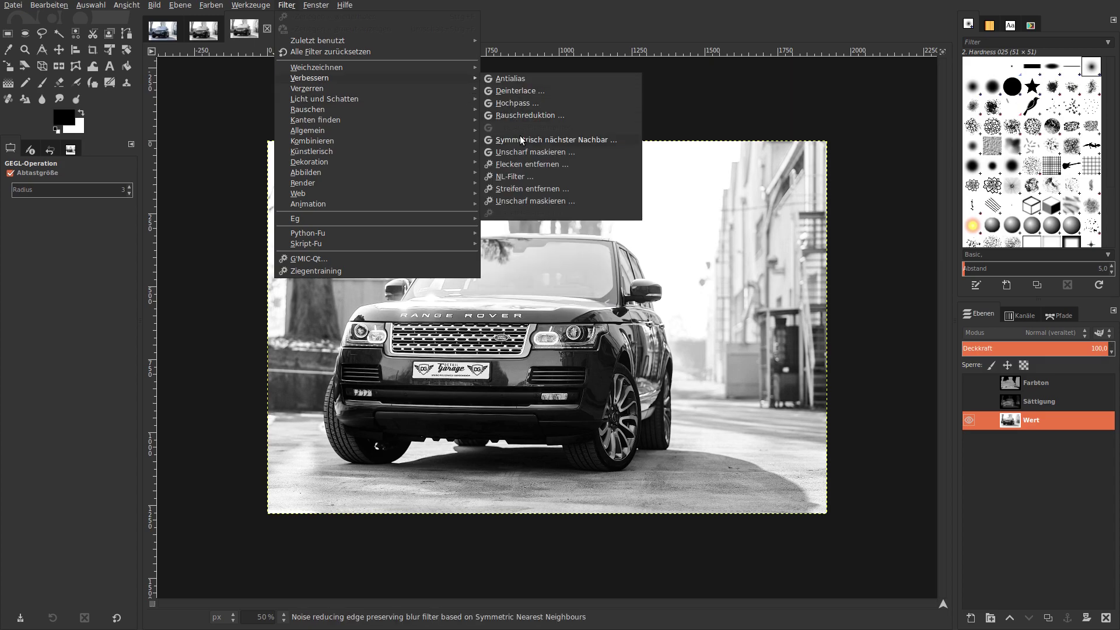
left_click(523, 150)
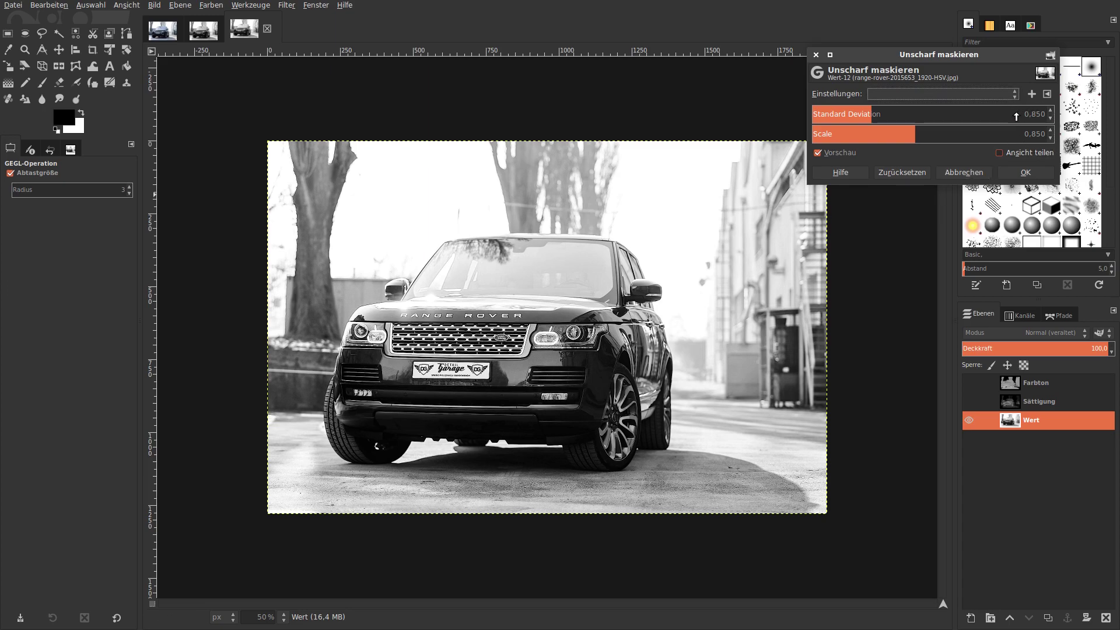
left_click(1025, 172)
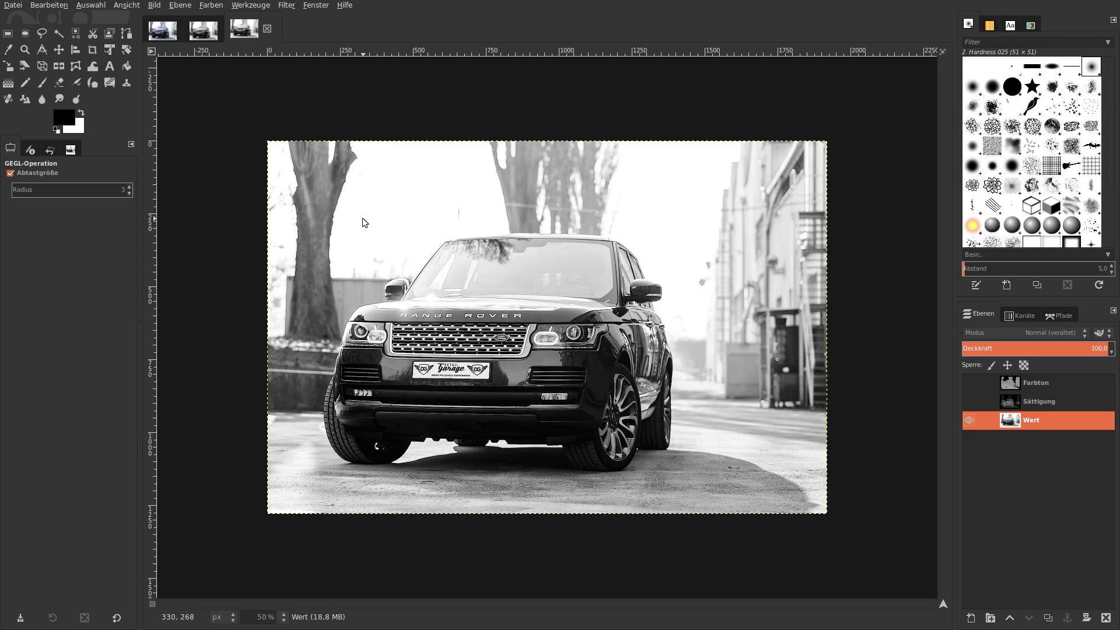
left_click(214, 7)
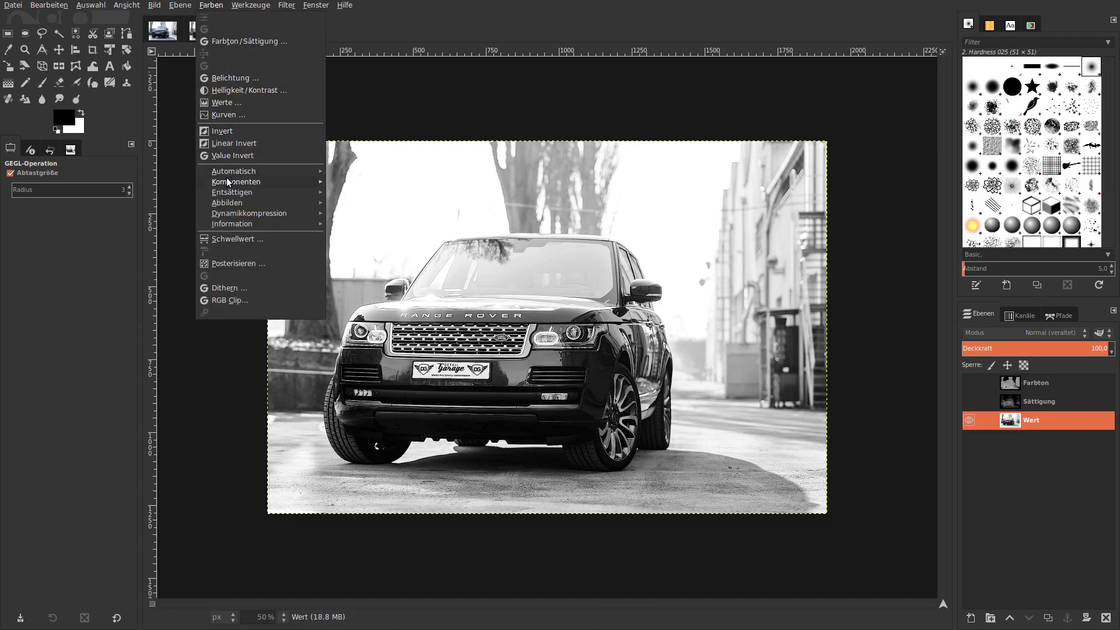
Recompose the sharpened HSV channels back into the colour Range Rover photo.
mouse_move(236, 181)
left_click(392, 218)
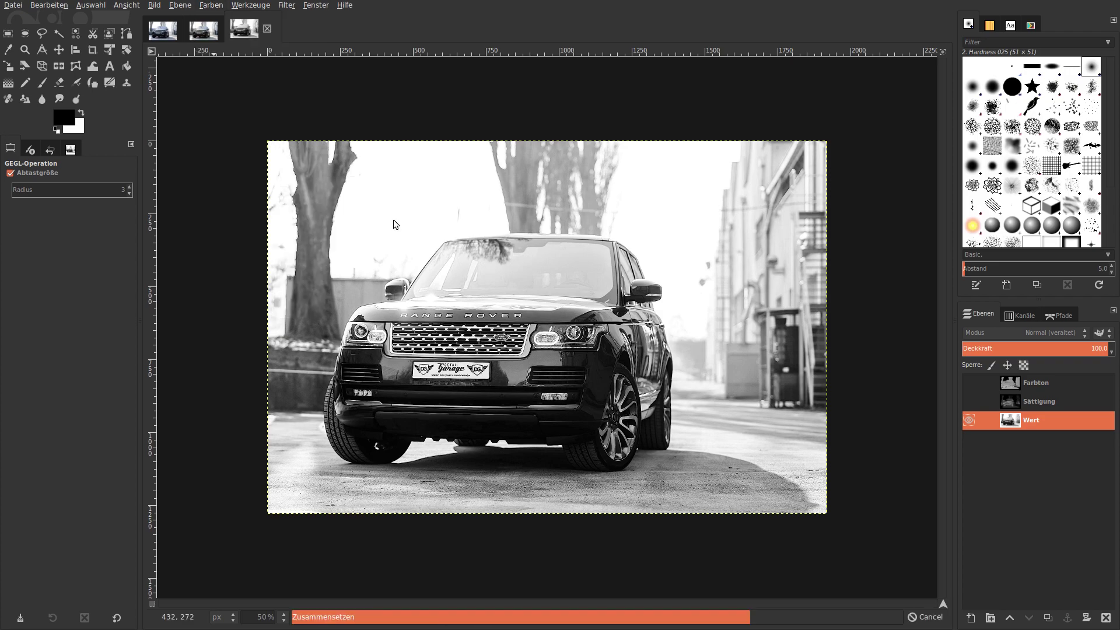
left_click(166, 37)
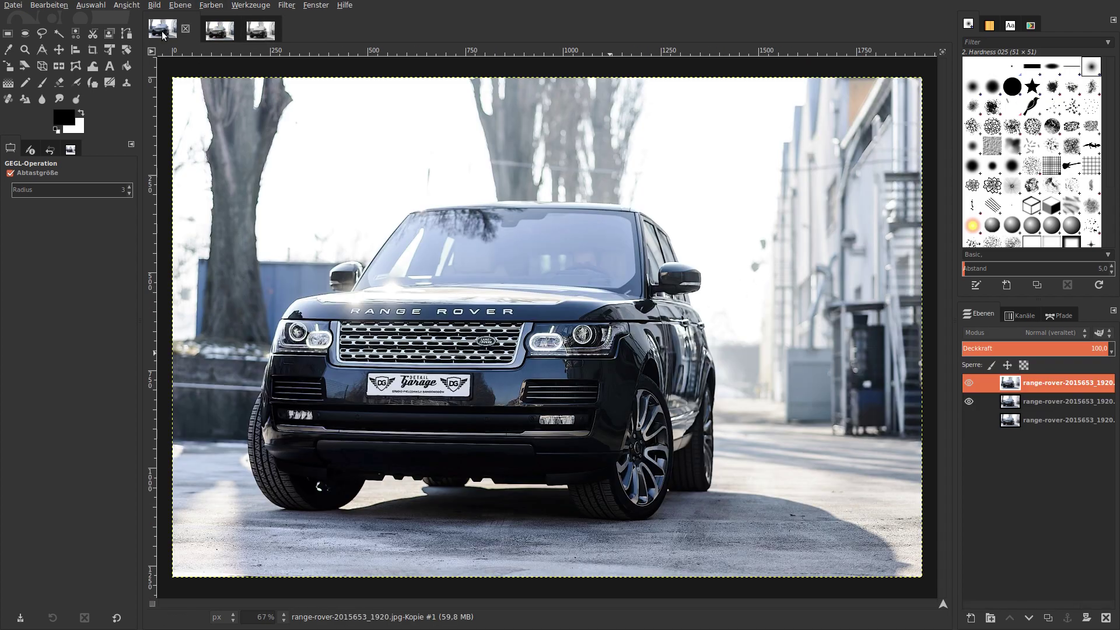
left_click(211, 5)
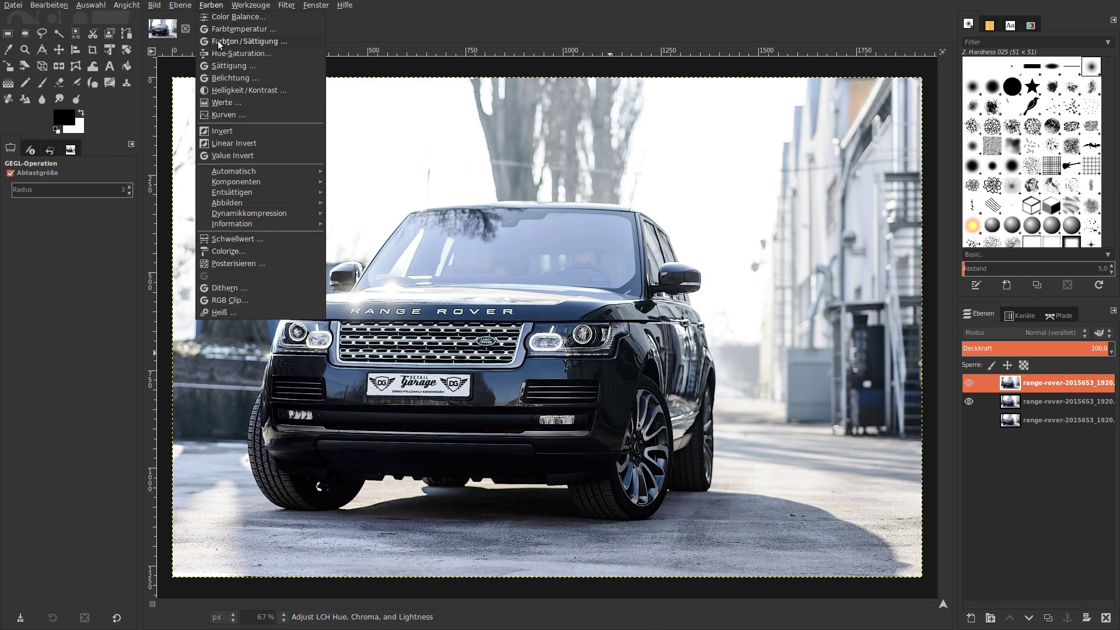
mouse_move(236, 181)
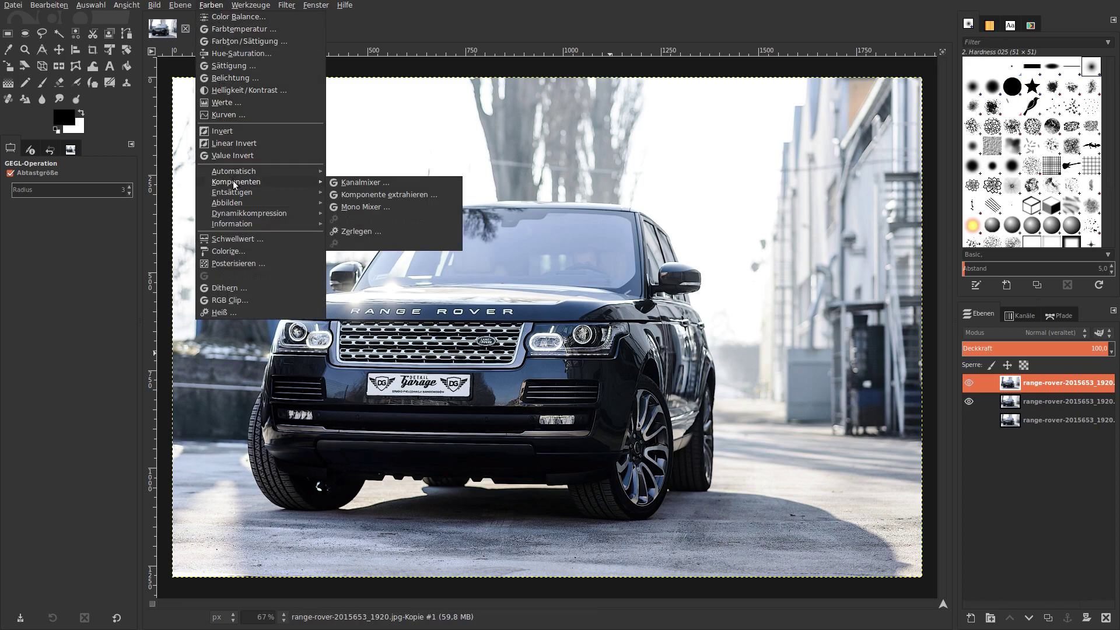
Decompose the photo with the RGB colour model into Rot, Grün and Blau layers.
left_click(362, 231)
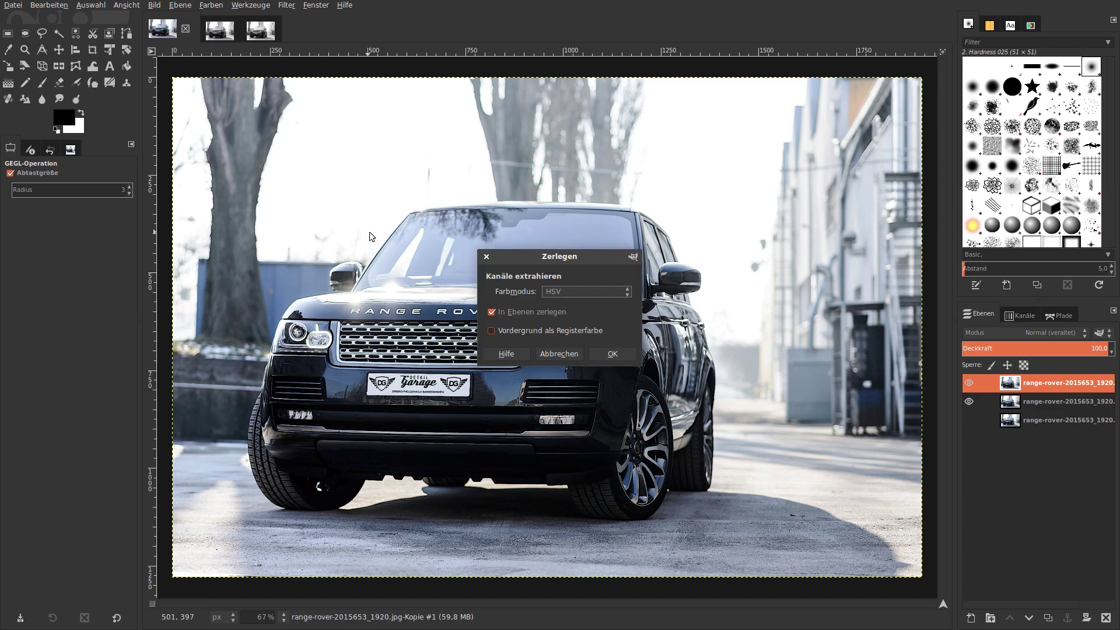
left_click(570, 291)
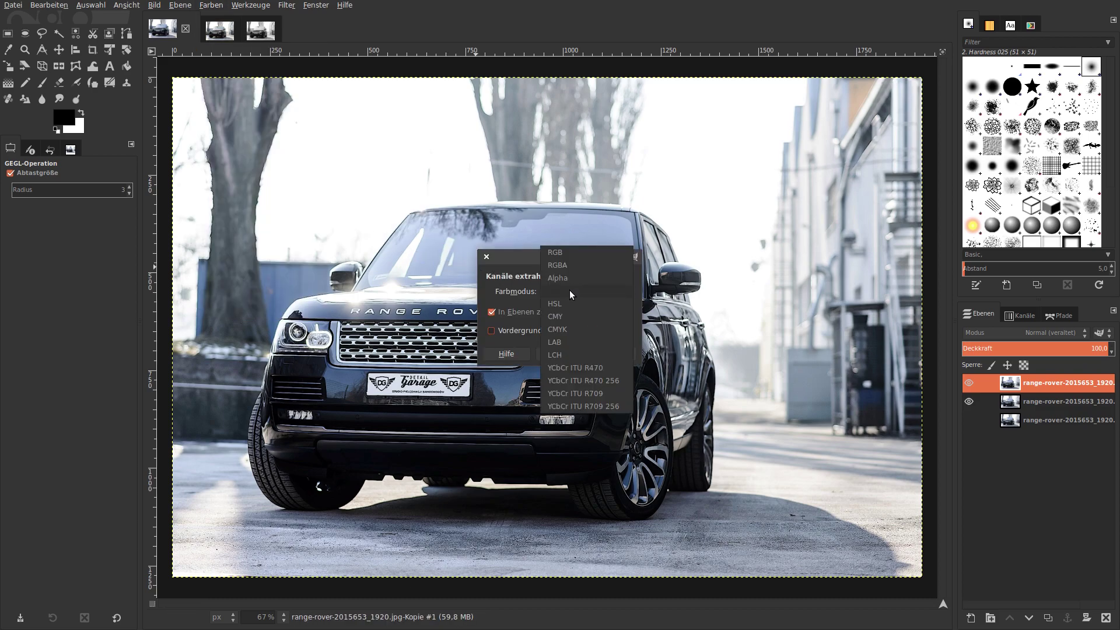
left_click(580, 254)
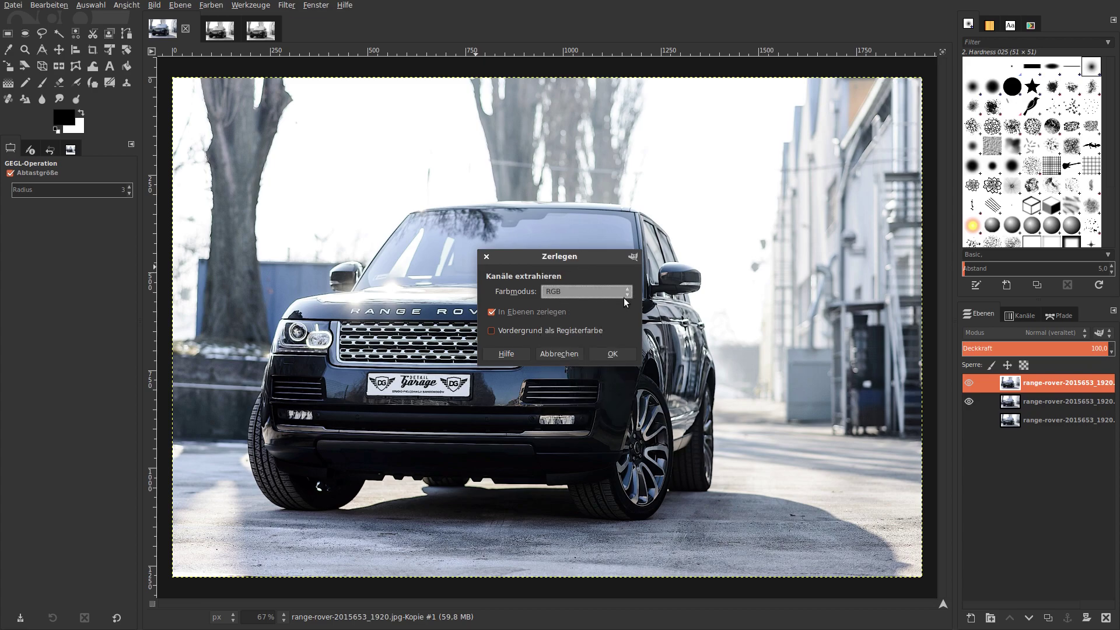
left_click(604, 355)
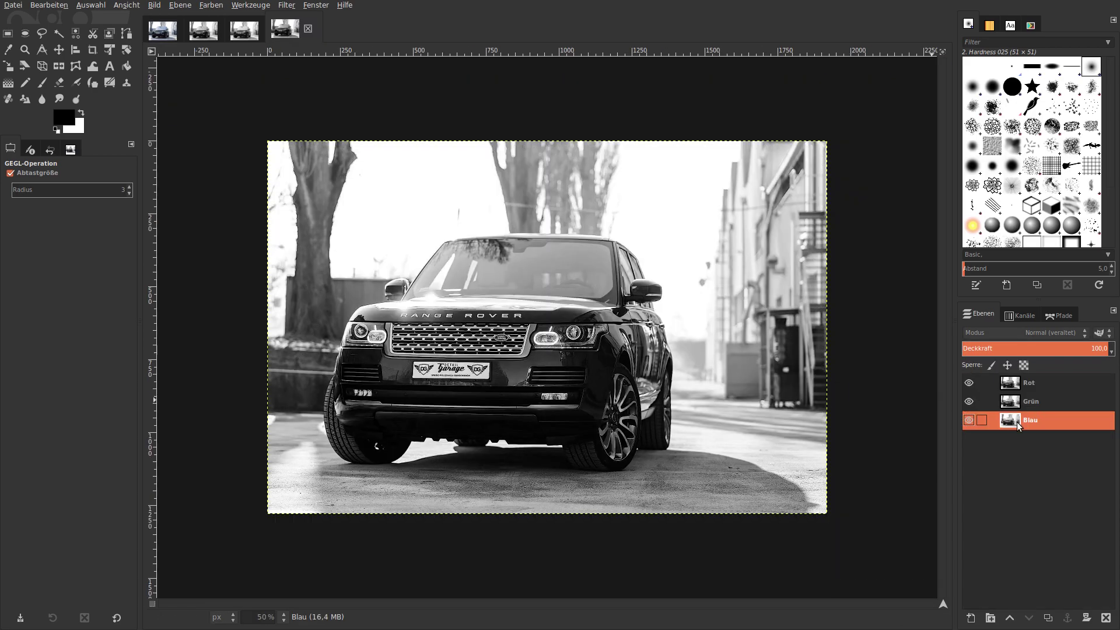
left_click_drag(1016, 422, 922, 422)
left_click(284, 7)
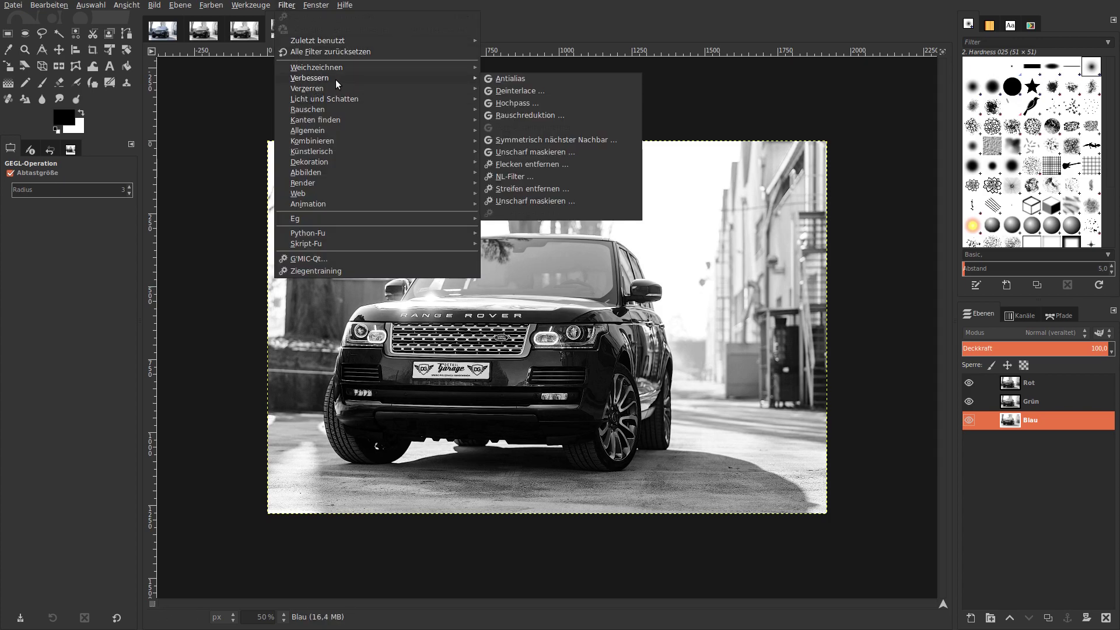
Apply the 0.85/0.85 unsharp mask to the Blau, Grün and Rot channel layers in turn.
mouse_move(310, 78)
left_click(562, 153)
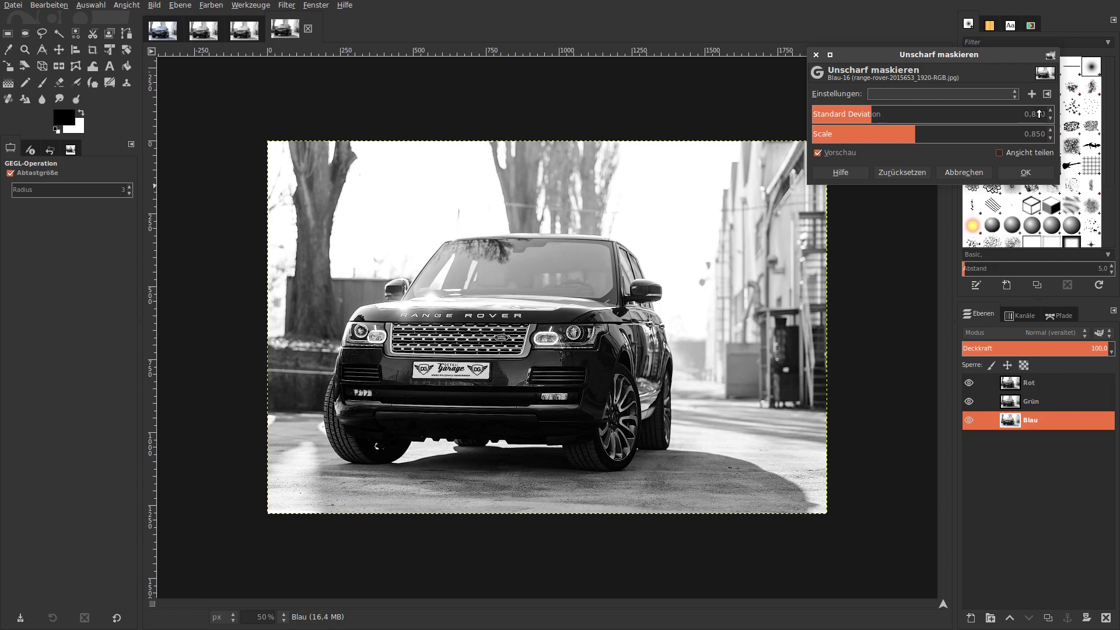
left_click(1027, 172)
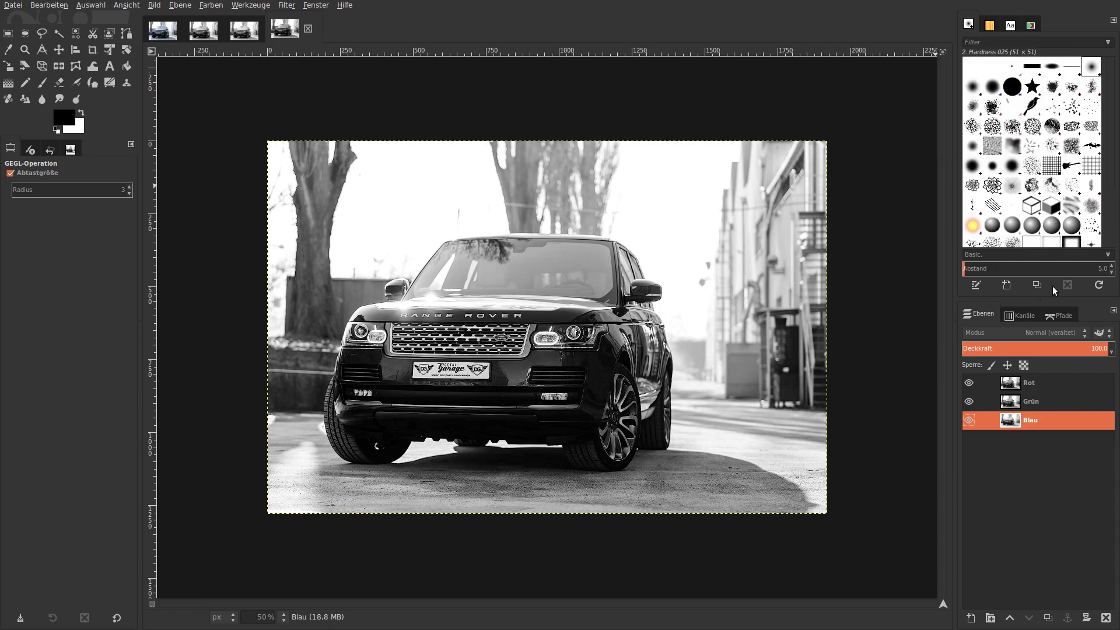
left_click_drag(1016, 401, 1015, 406)
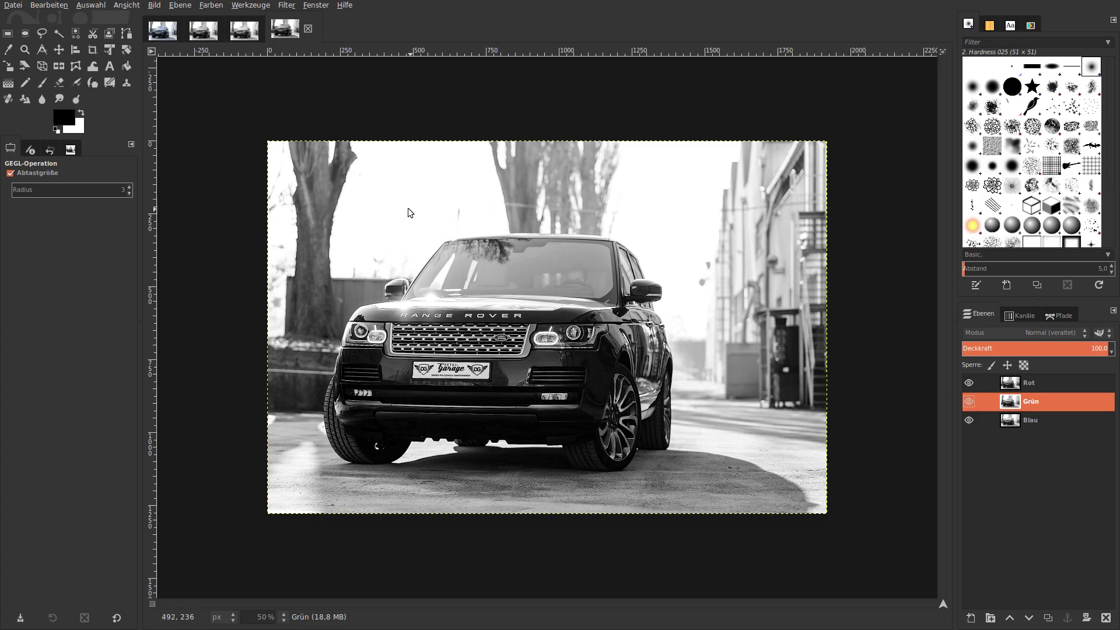
left_click(286, 5)
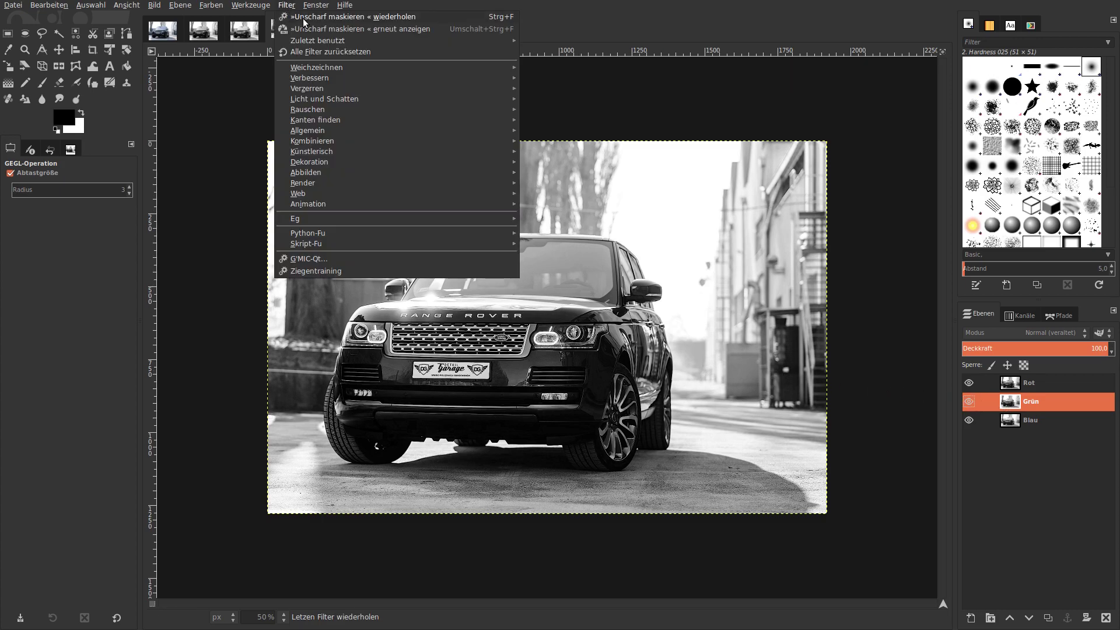
left_click(303, 22)
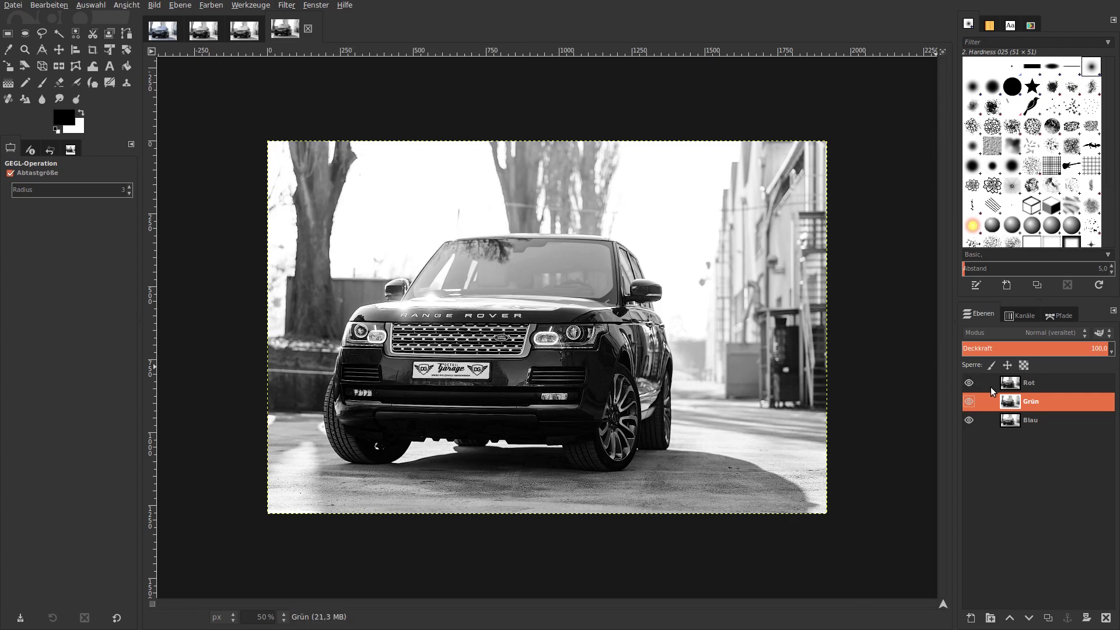
left_click(1011, 386)
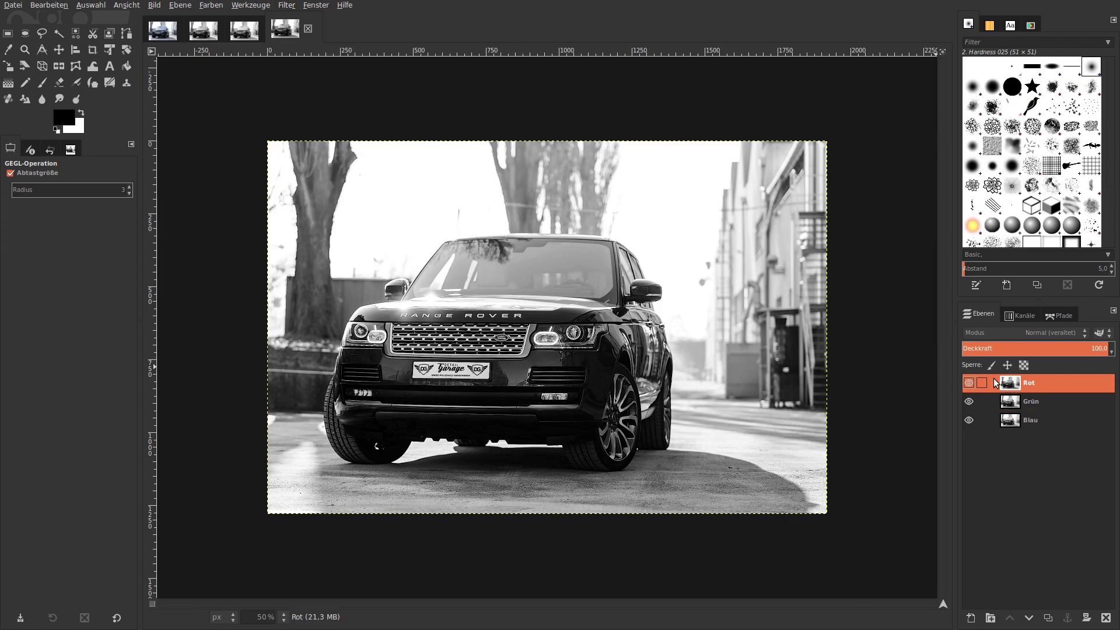
left_click(286, 6)
mouse_move(311, 78)
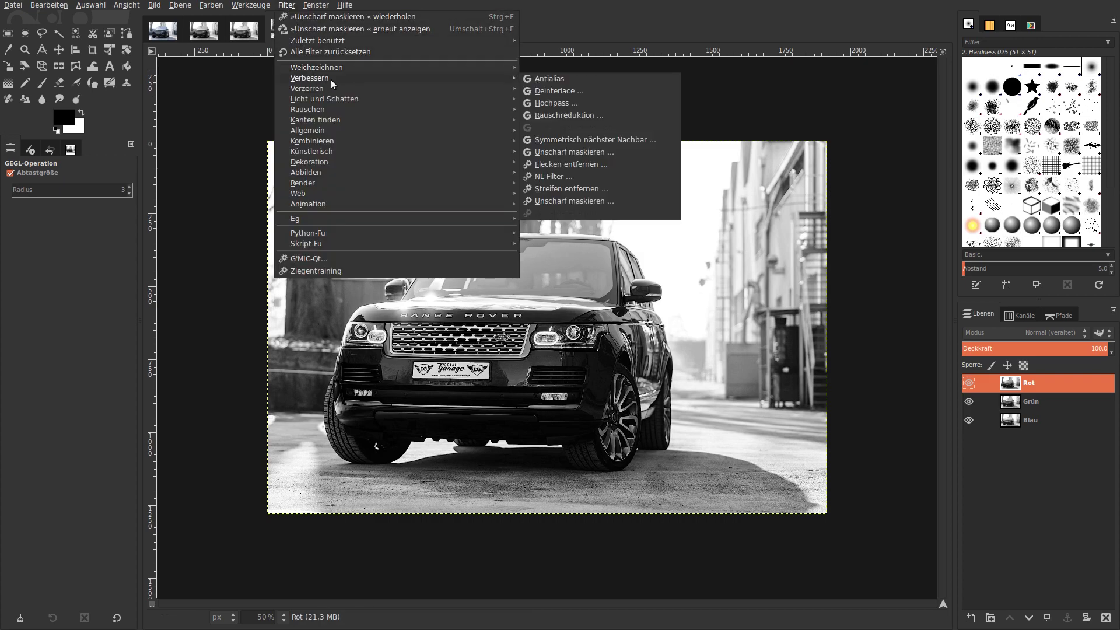
left_click(612, 152)
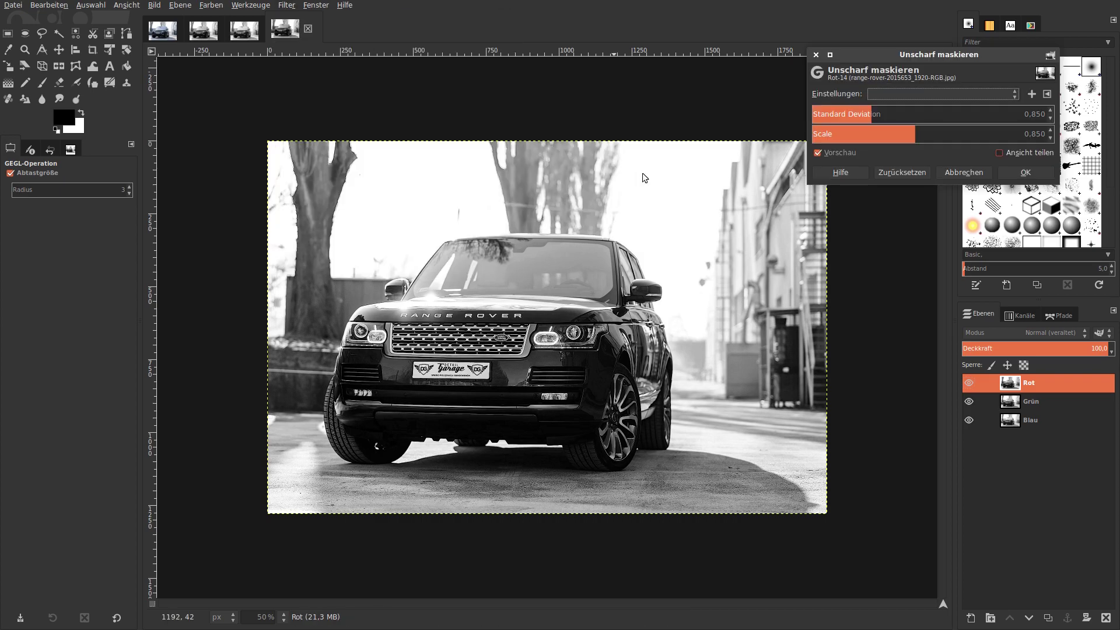
left_click(1026, 172)
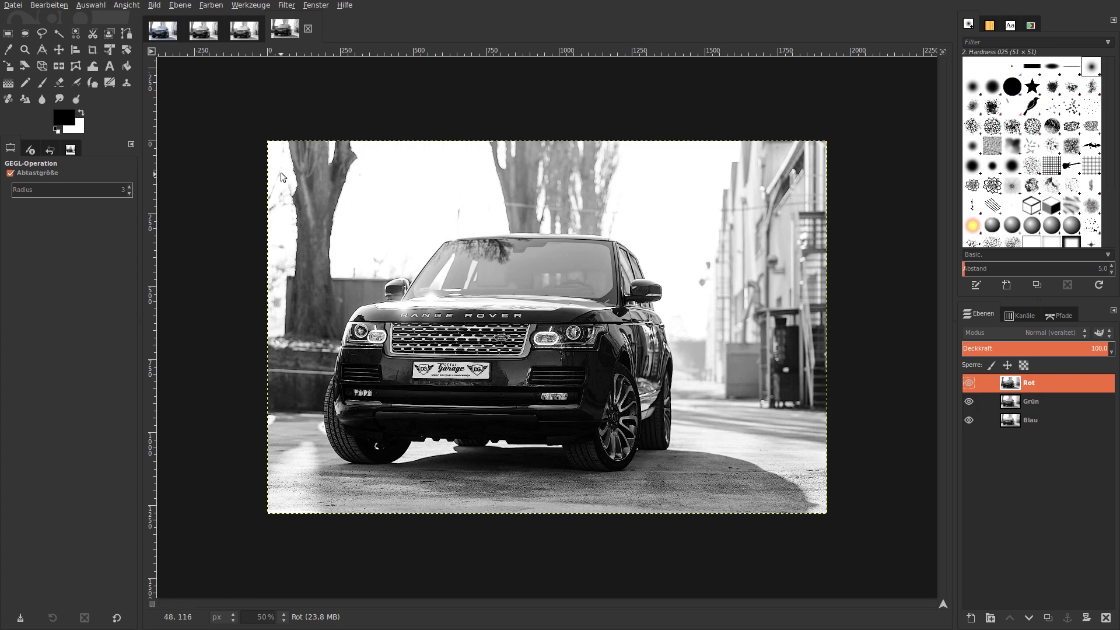
left_click(210, 4)
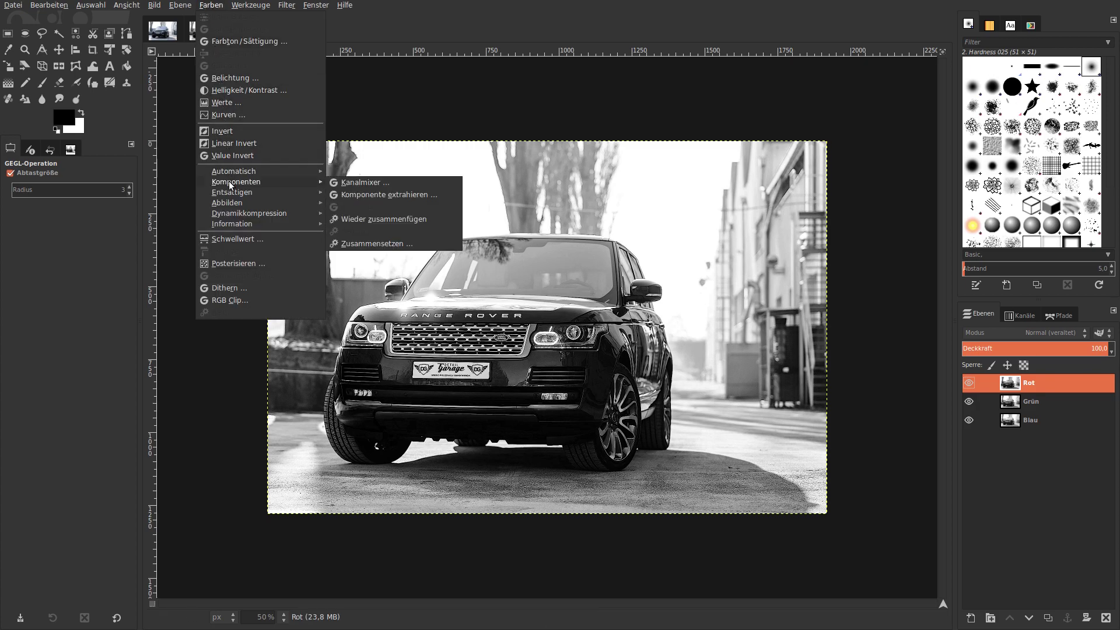
mouse_move(236, 181)
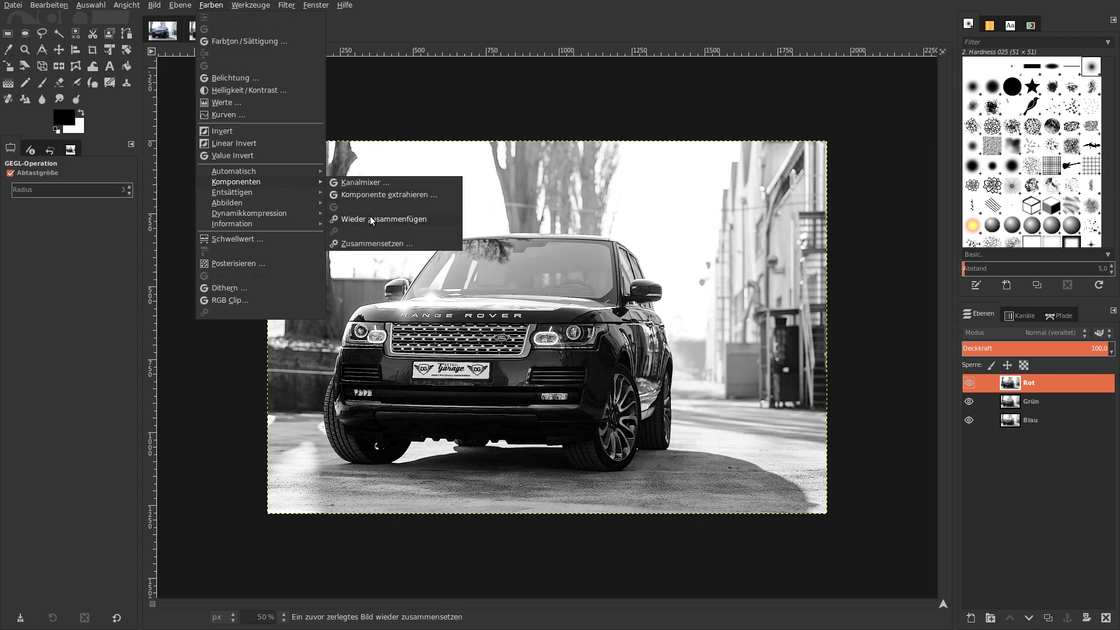
Recompose the sharpened RGB channels into the colour photo and show the original bottom layer.
left_click(370, 220)
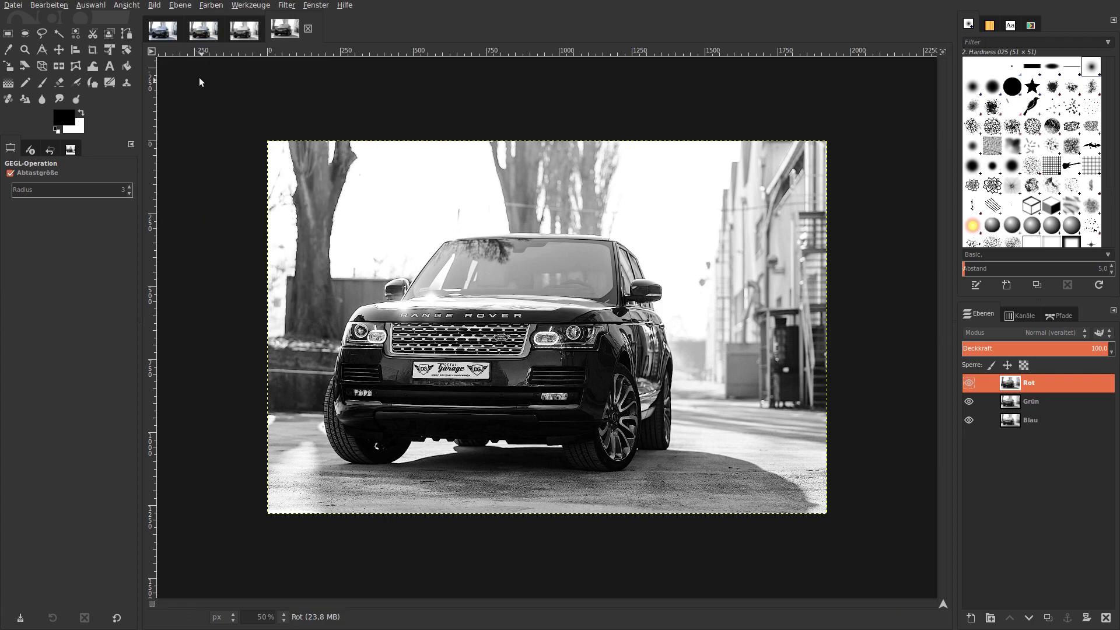
left_click(167, 33)
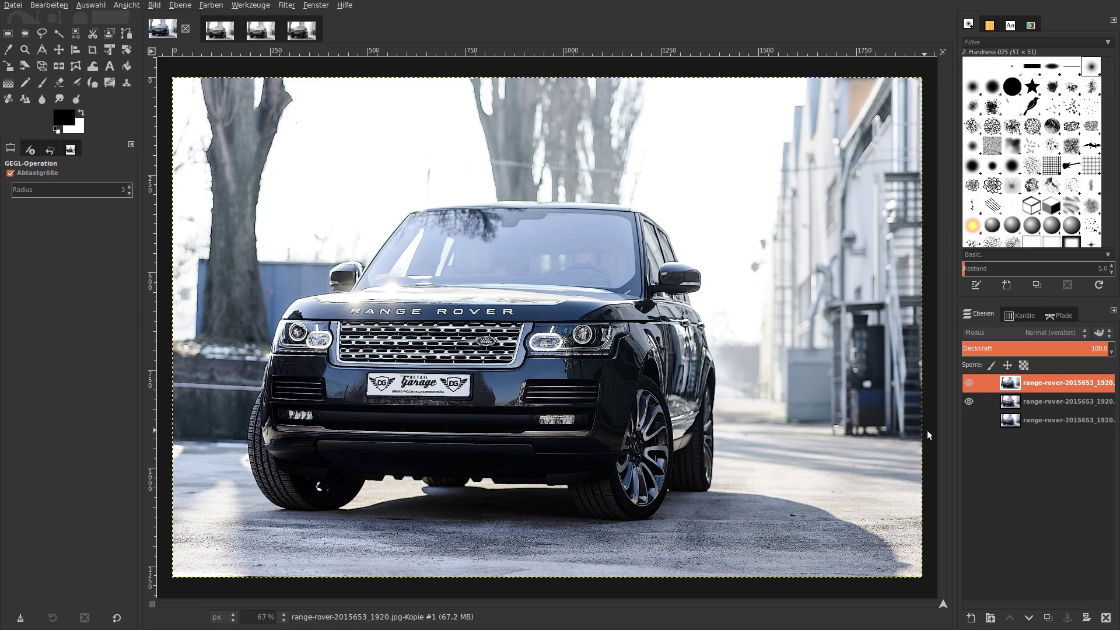
left_click(969, 420)
Toggle the sharpened top layer's visibility repeatedly to compare it against the original.
left_click(969, 382)
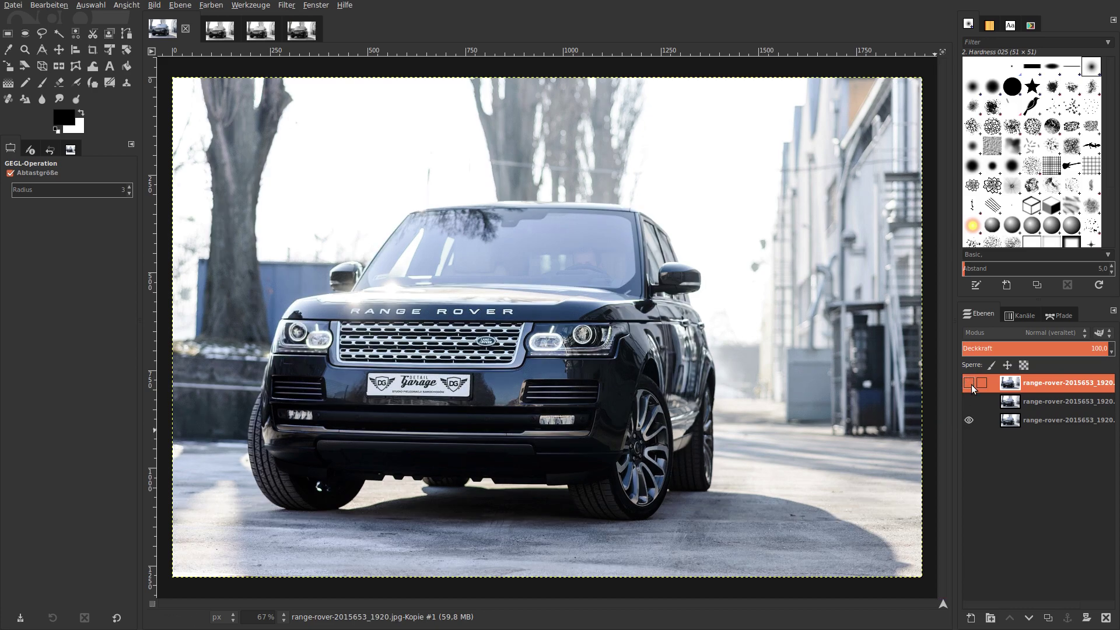
left_click(969, 383)
left_click(969, 382)
left_click(970, 384)
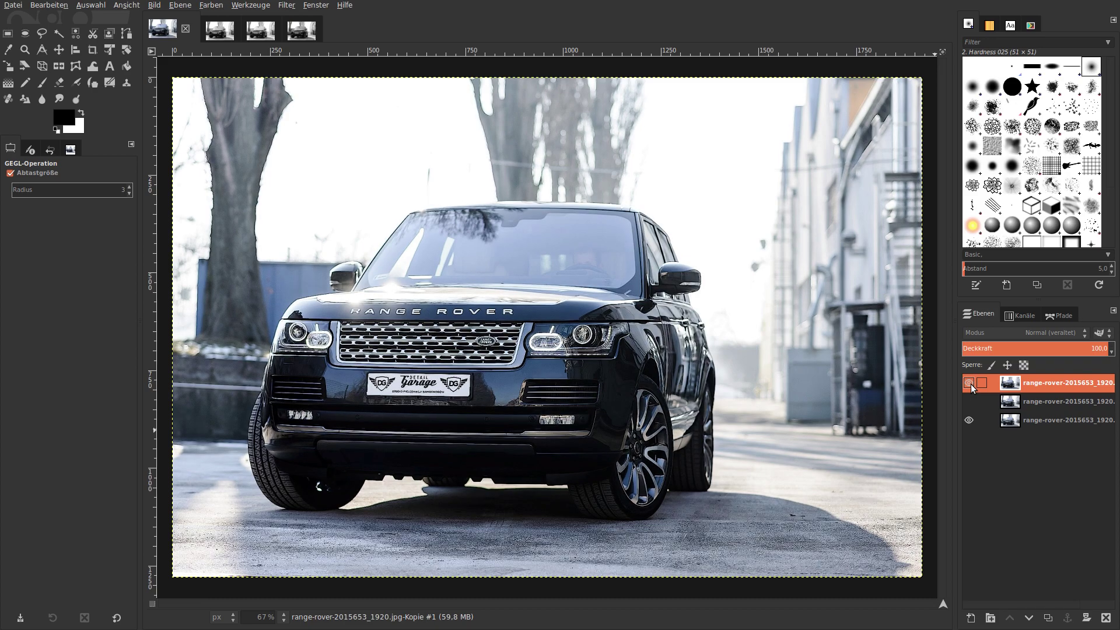
left_click(970, 384)
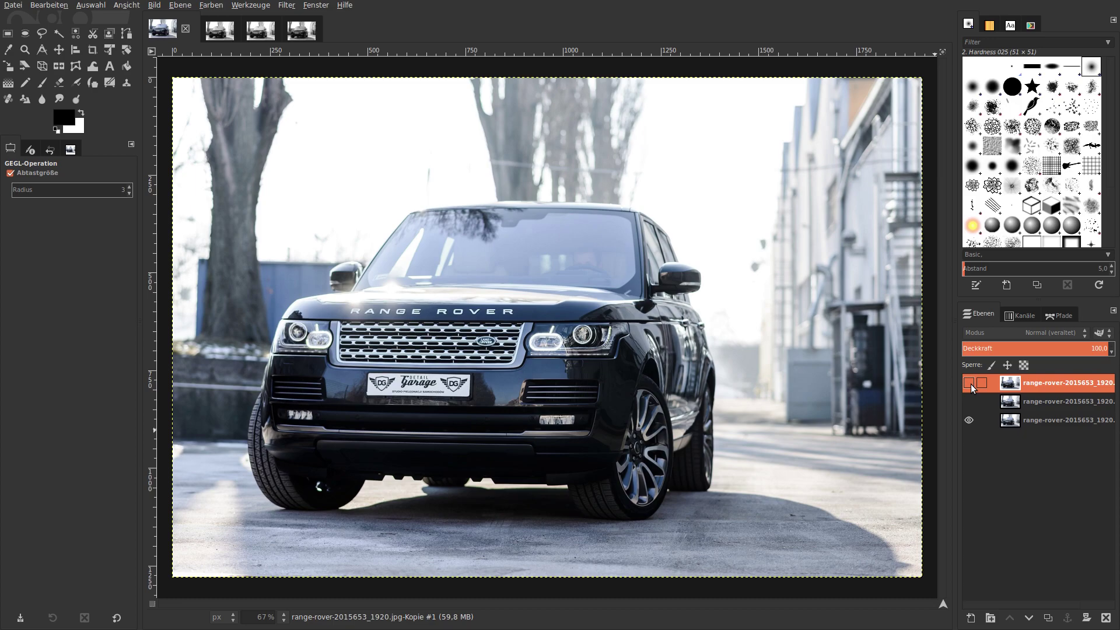
left_click(971, 384)
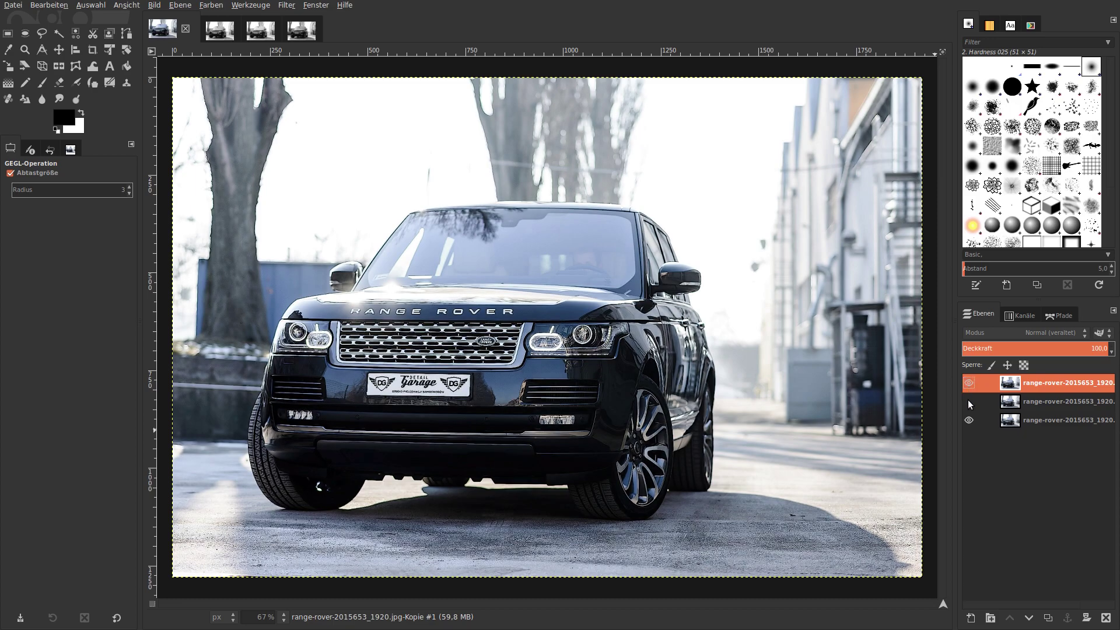
Add a fully white layer mask to the sharpened top layer.
right_click(1051, 383)
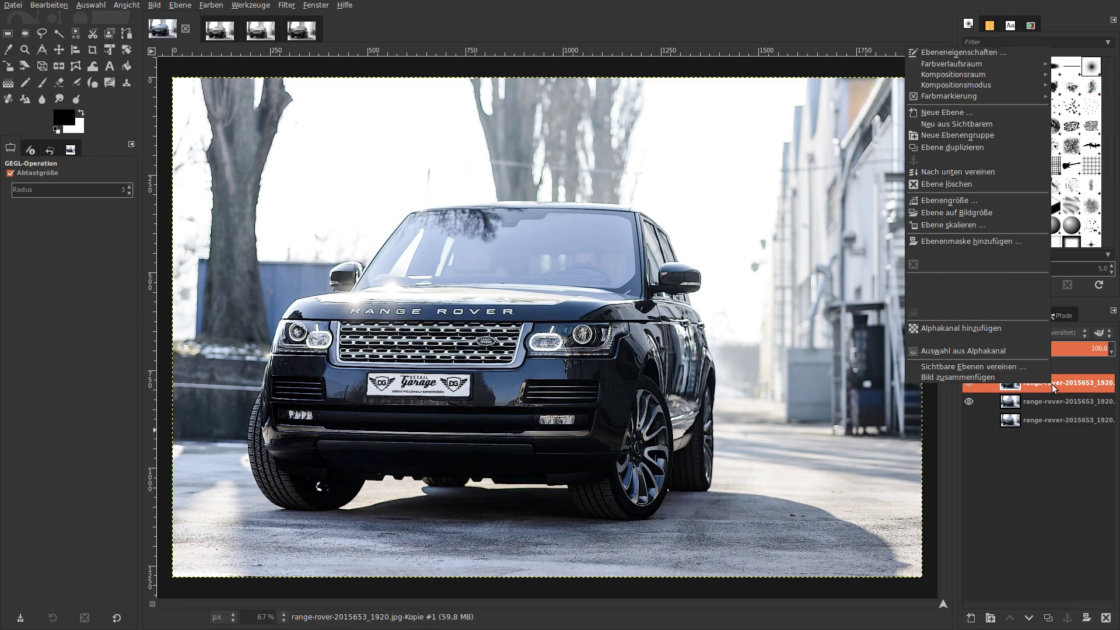
left_click(1003, 243)
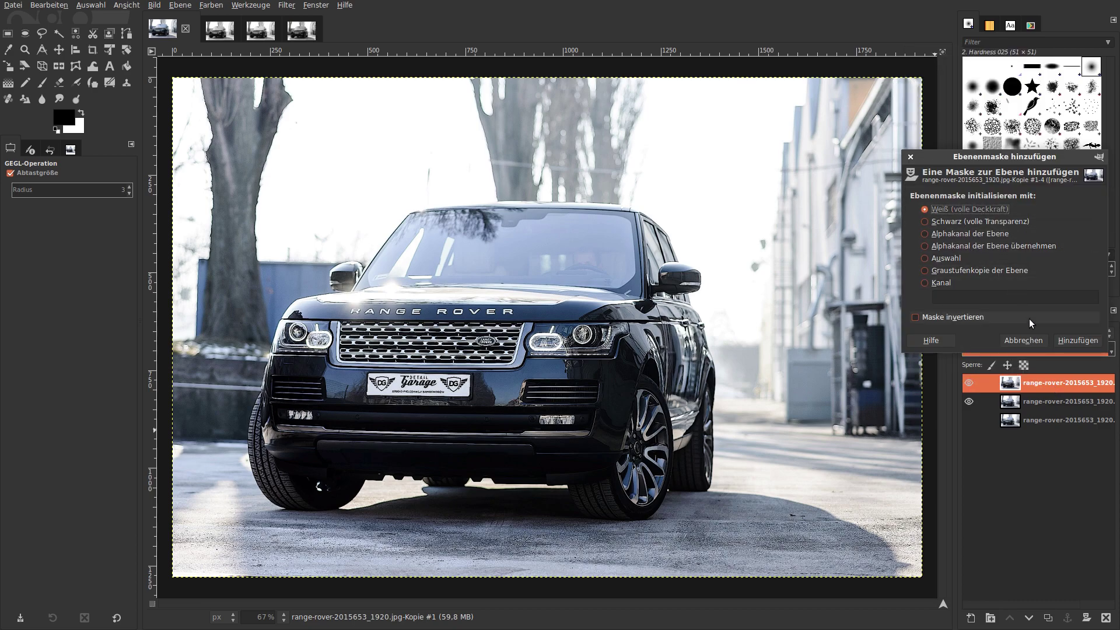
left_click(1061, 339)
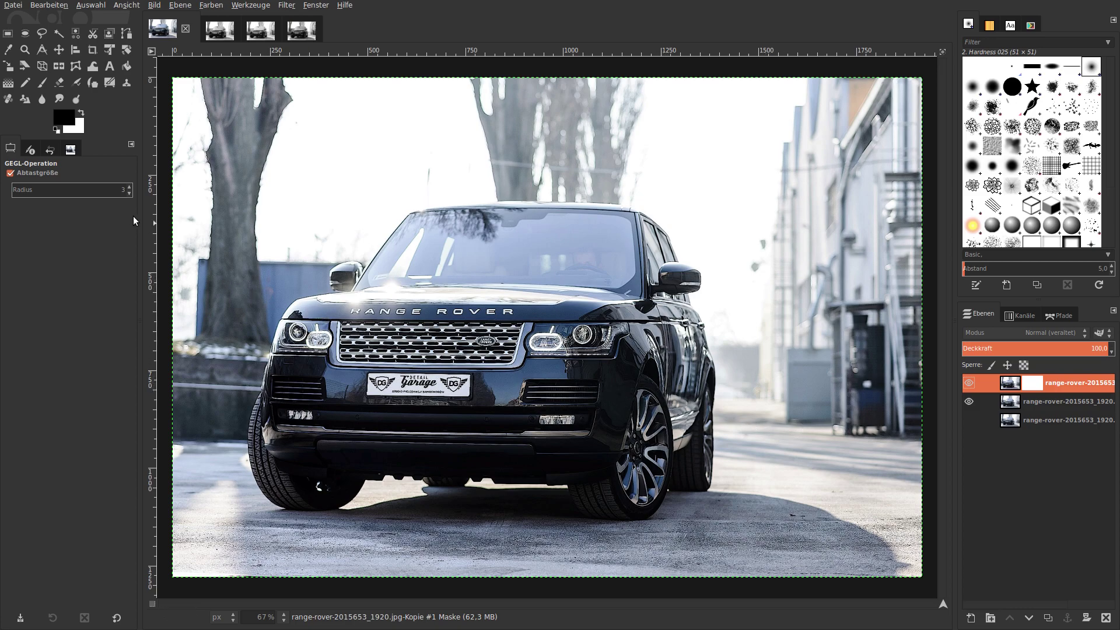
Paint black on the mask along the road with an enlarged 2. Hardness 075 brush.
left_click(47, 84)
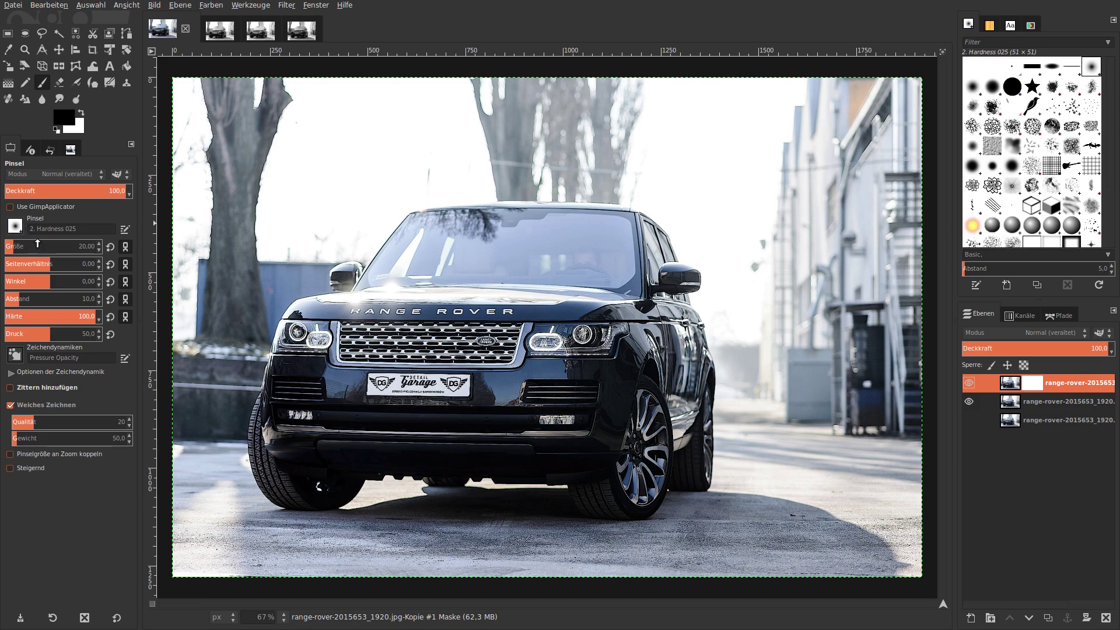
left_click(16, 226)
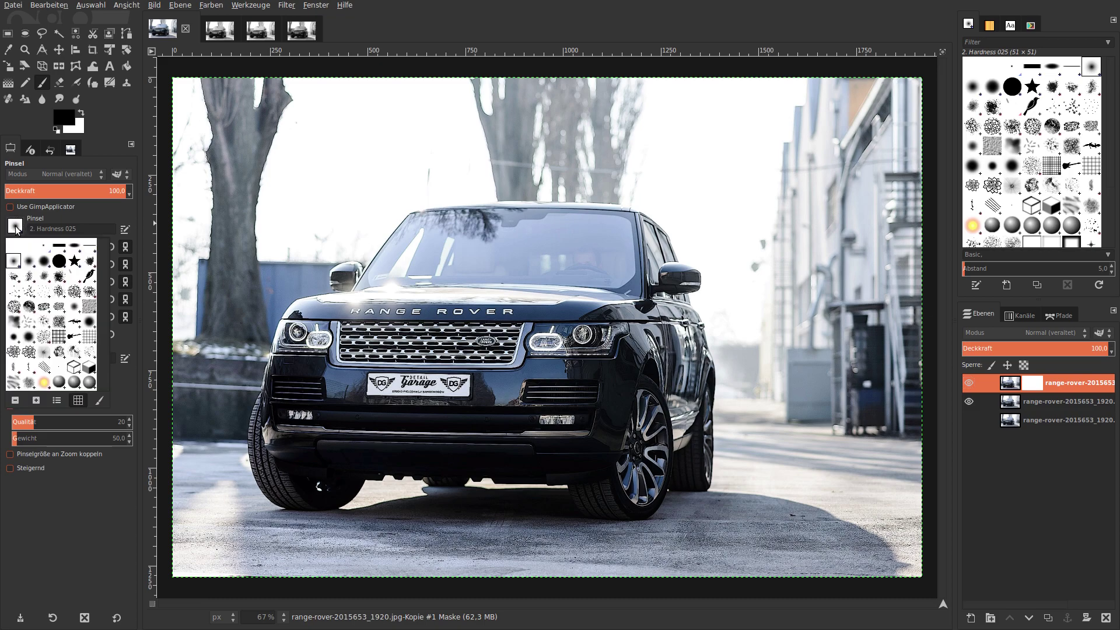
left_click(45, 260)
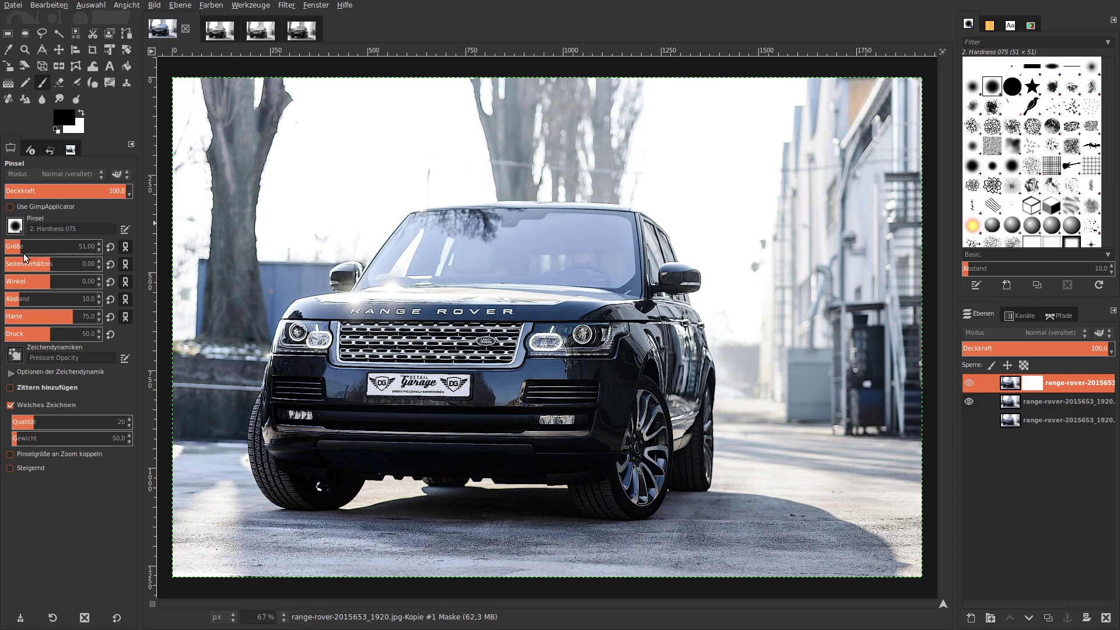
mouse_move(32, 245)
left_mouse_down()
mouse_move(56, 247)
mouse_move(42, 250)
left_mouse_up()
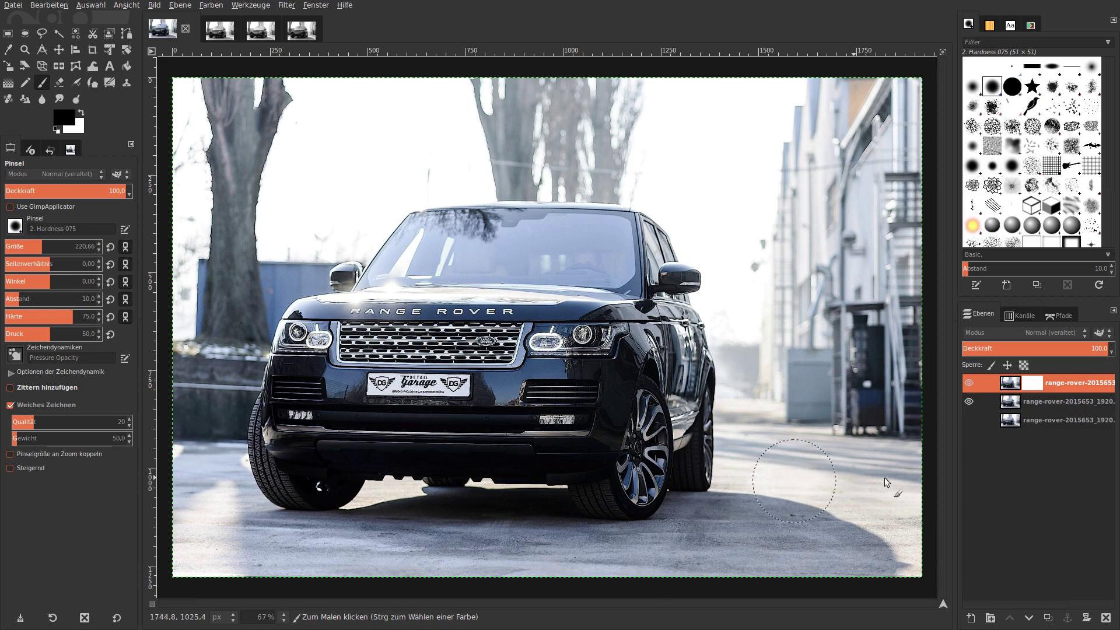
left_click_drag(884, 477, 416, 516)
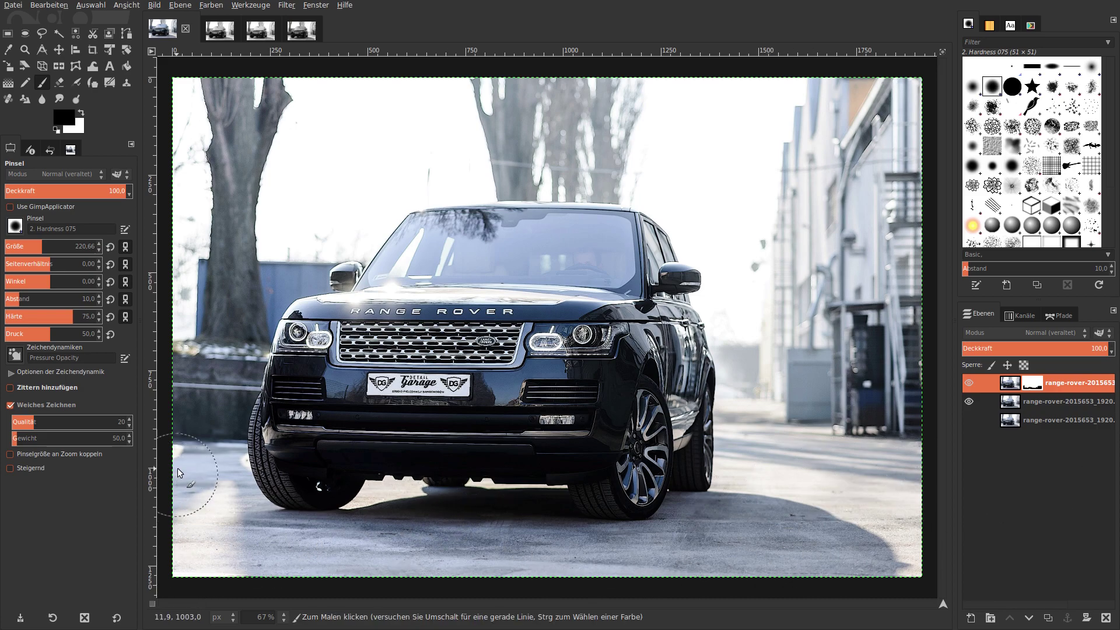
Merge the masked sharpened layer down into the layer below.
right_click(1013, 392)
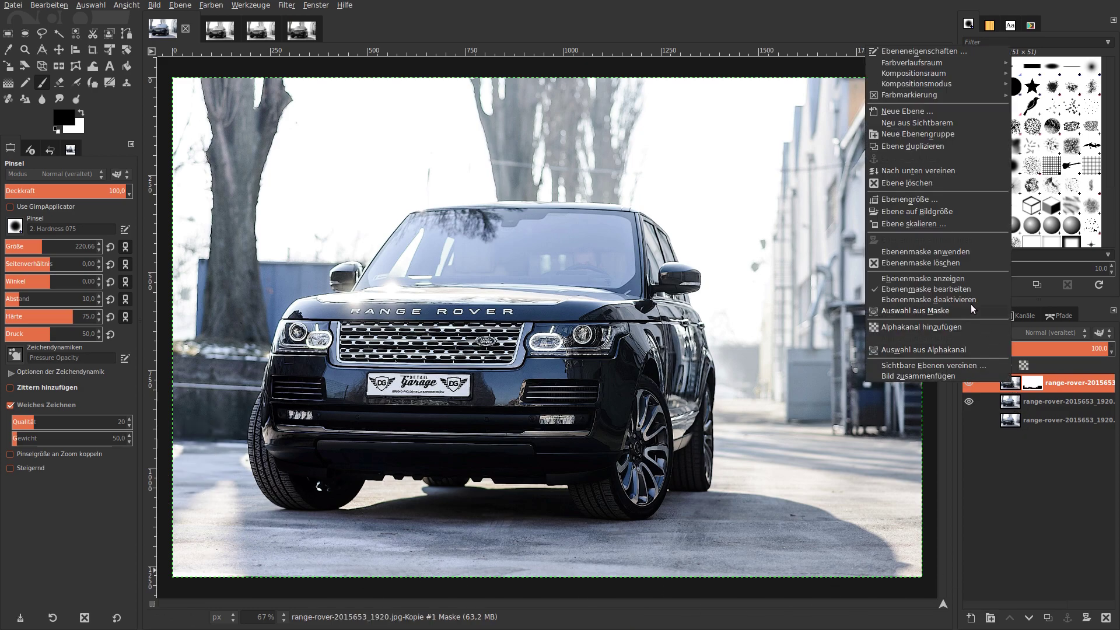
left_click(949, 170)
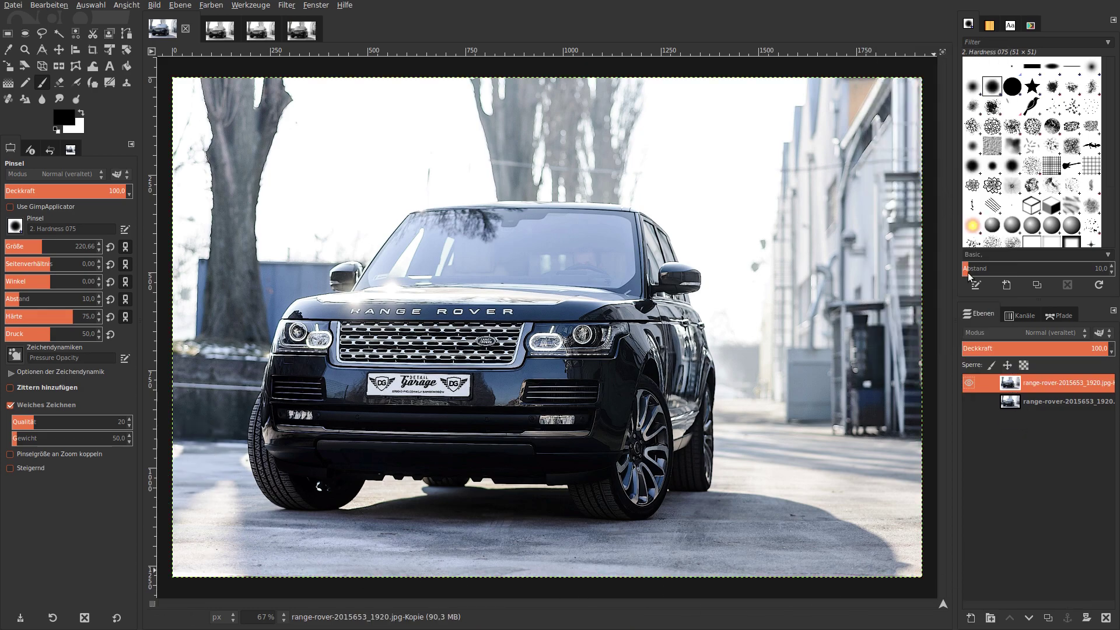
left_click(969, 383)
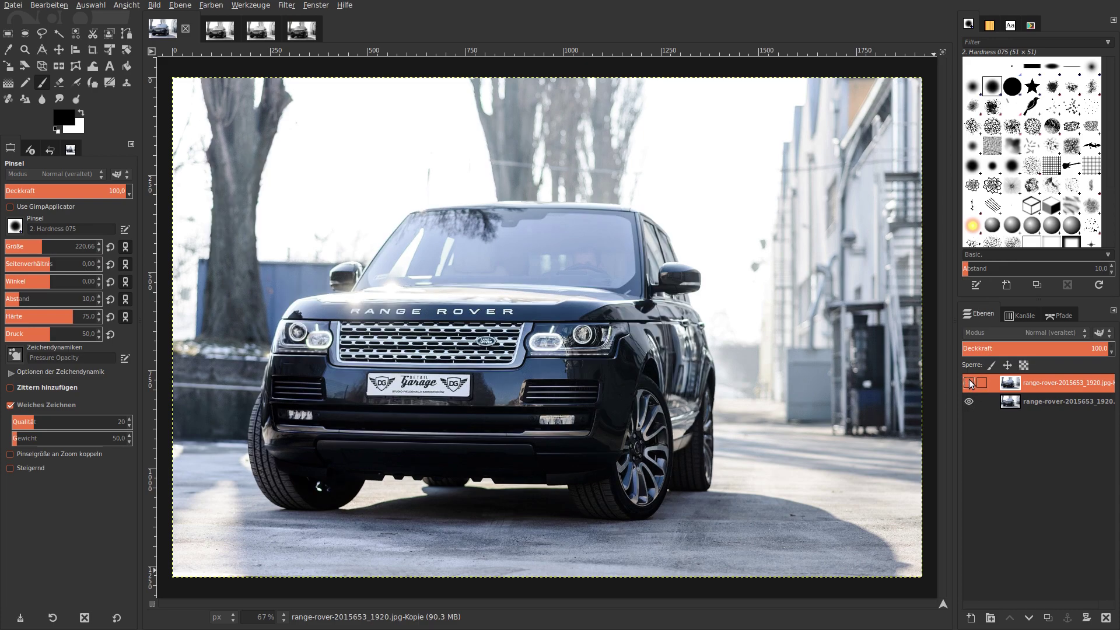
Toggle the merged top layer on and off to compare, leaving it visible.
left_click(968, 382)
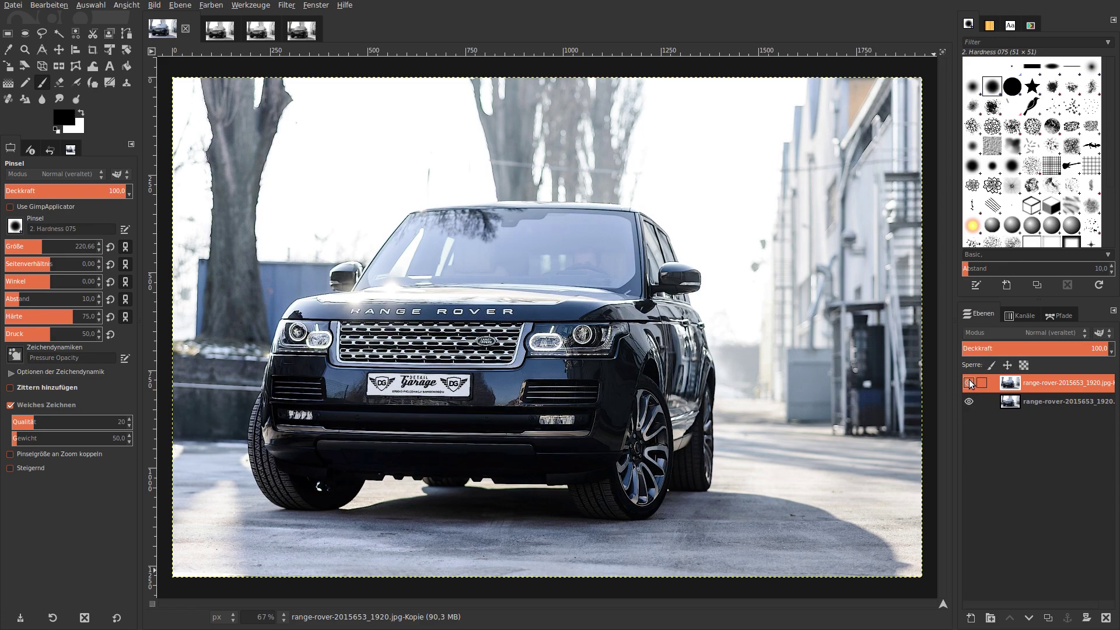
left_click(968, 382)
left_click(969, 382)
left_click(968, 382)
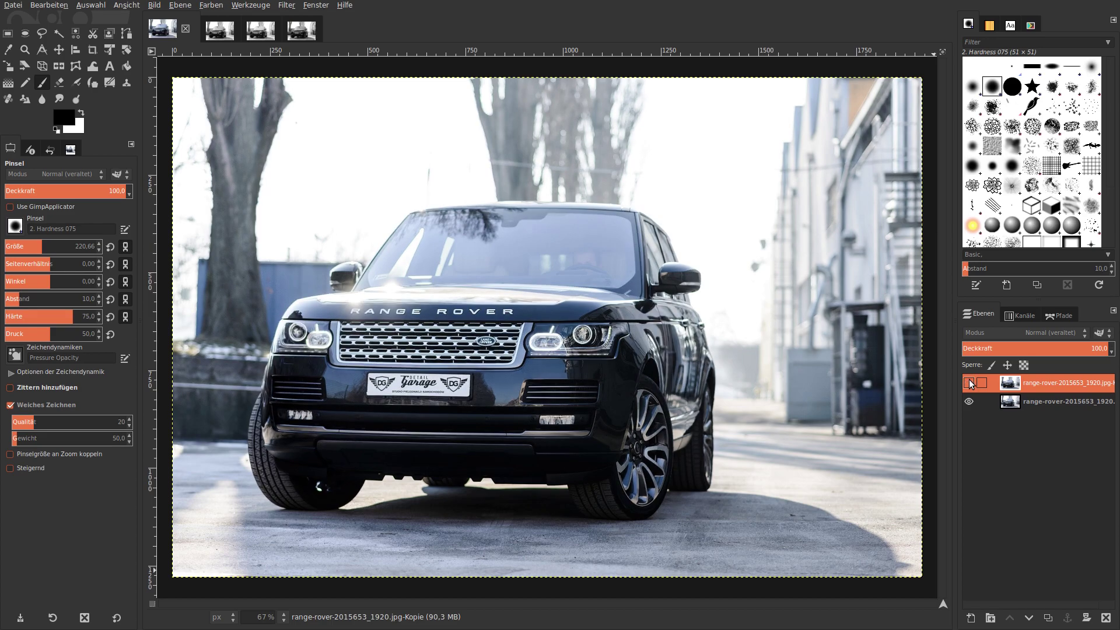
left_click(968, 382)
left_click(968, 382)
left_click(968, 383)
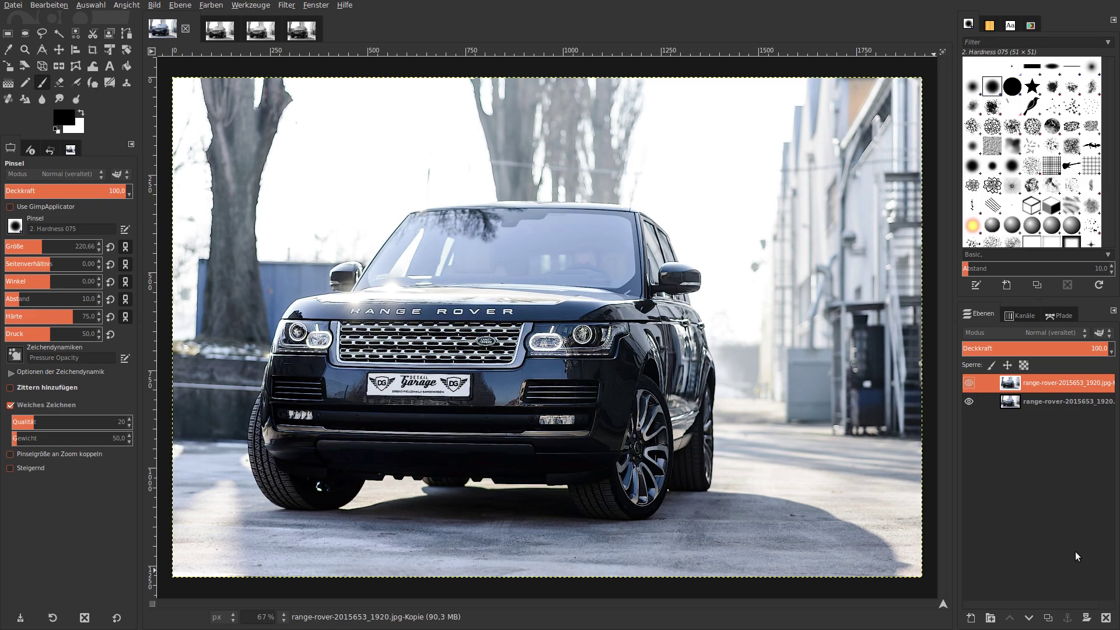